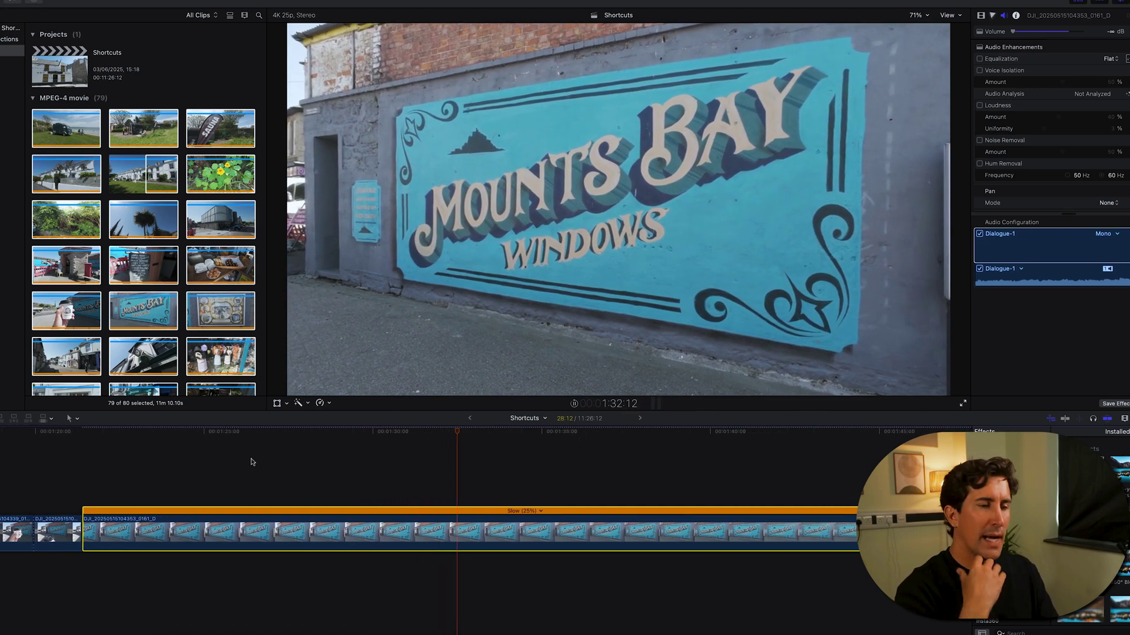
- Blade the slowed Mounts Bay speed at a new point, speed up the middle section, and play the ramp
left_click(170, 432)
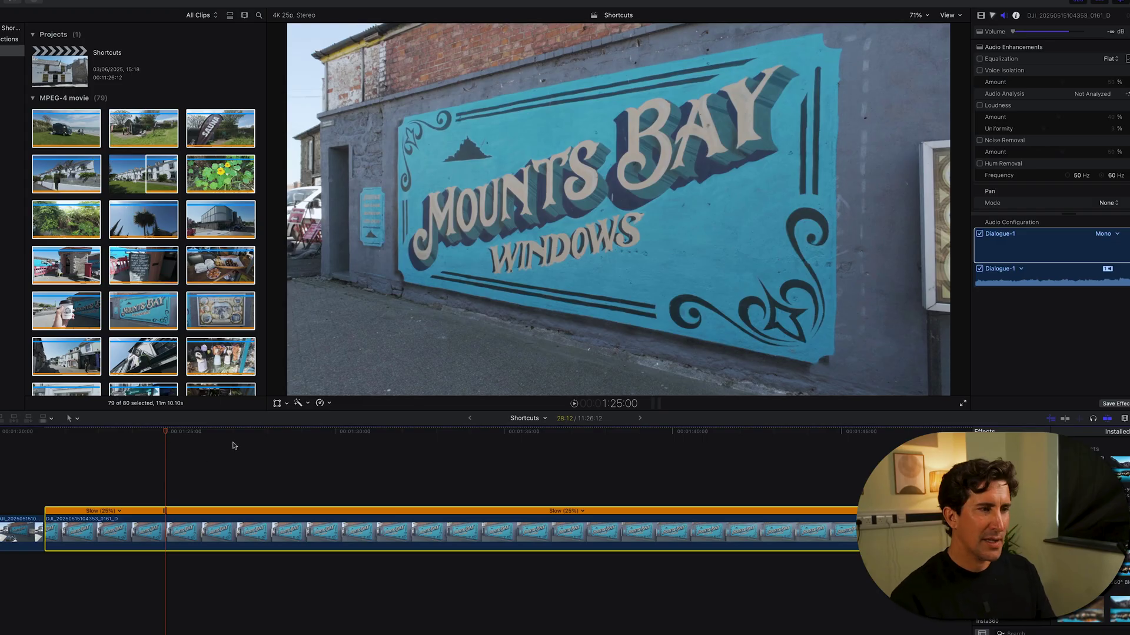
left_click(262, 433)
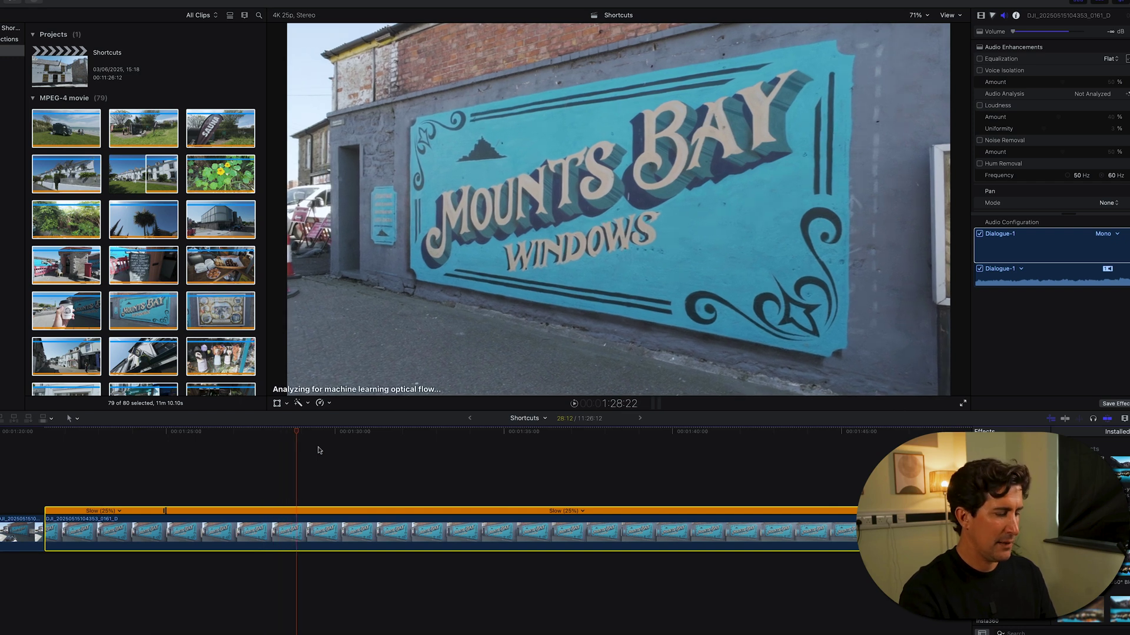
key("shift+b")
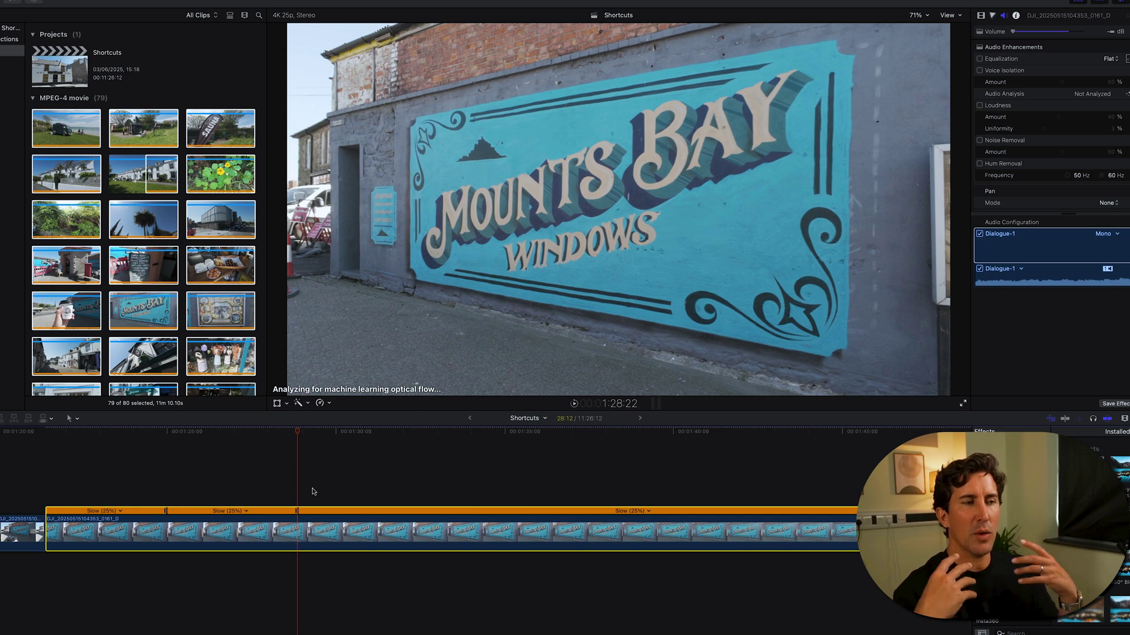
left_click_drag(296, 513, 237, 516)
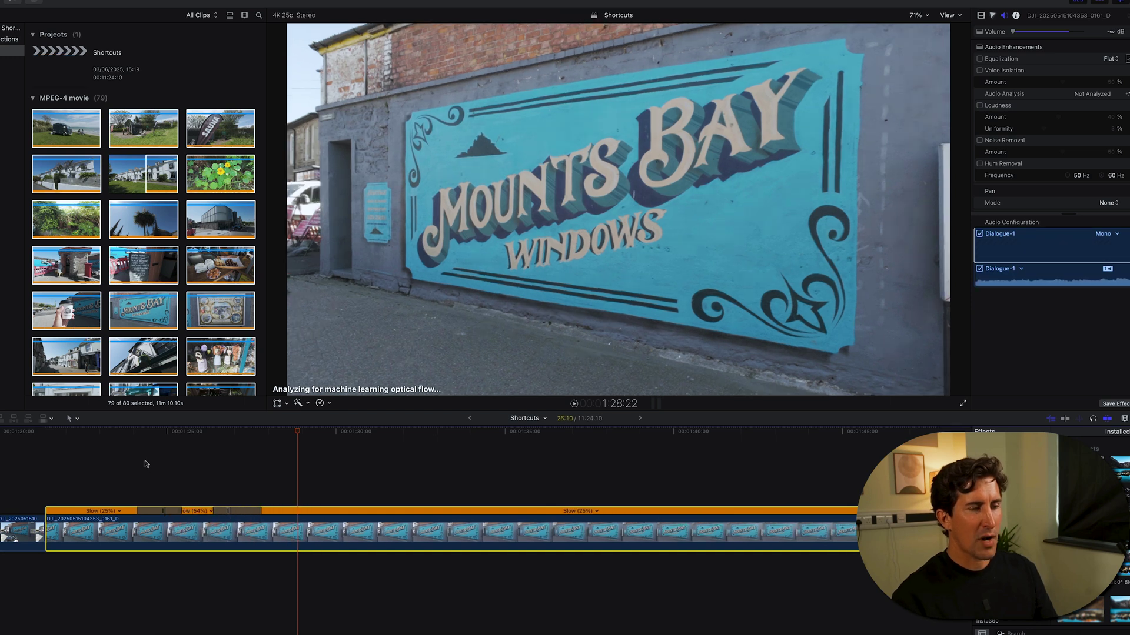
left_click(120, 433)
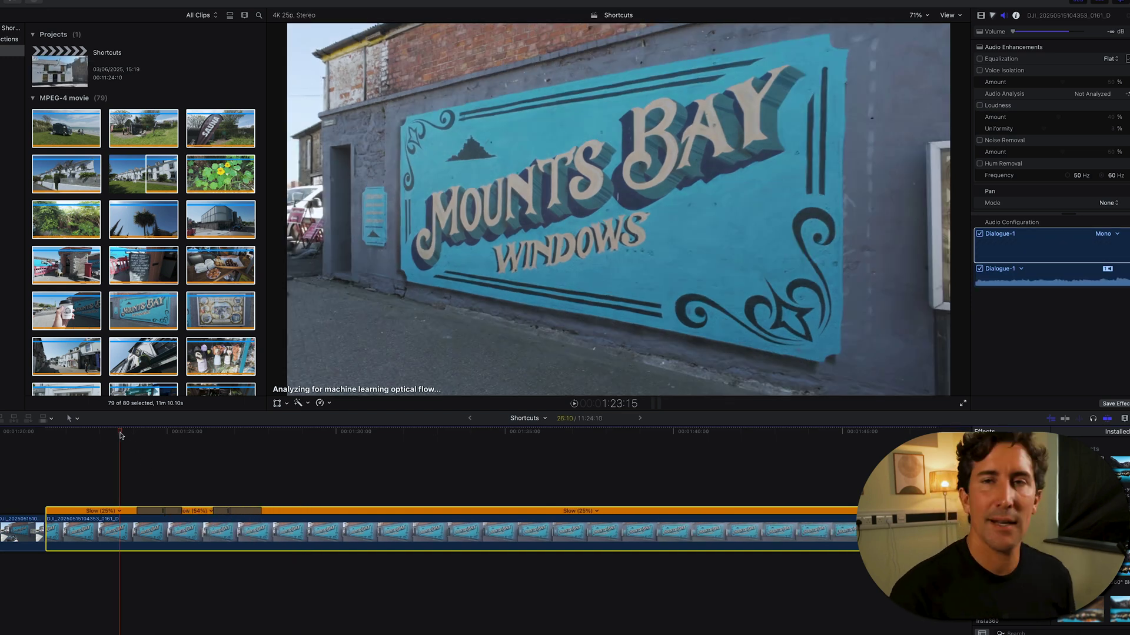
key("space")
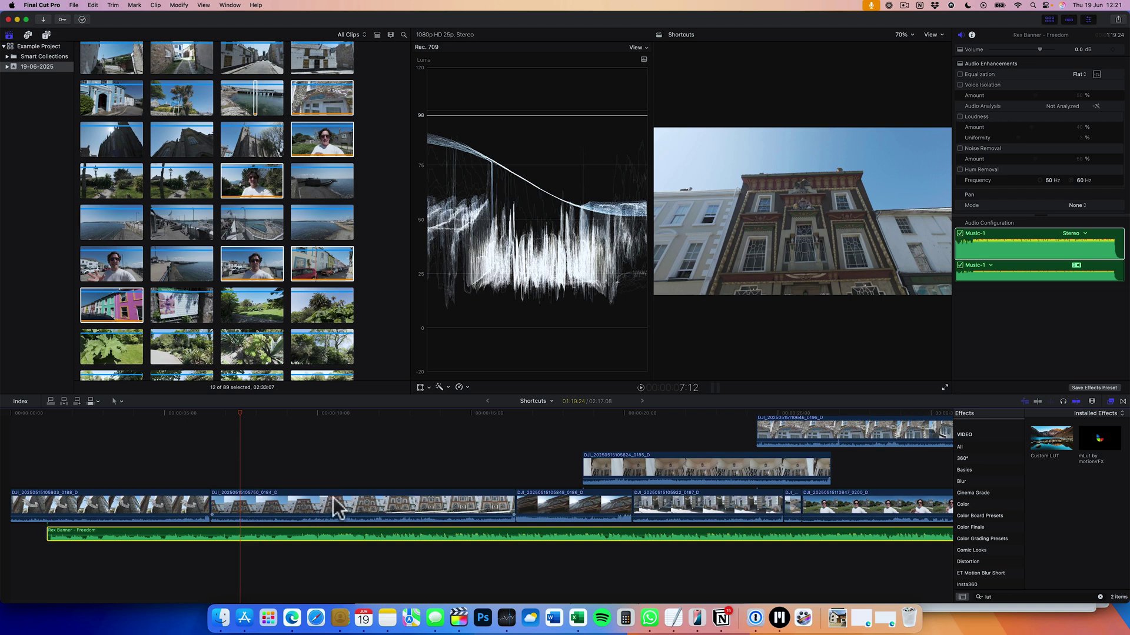
- Review the current edit by playing from slightly earlier with the music clip deselected
left_click(256, 413)
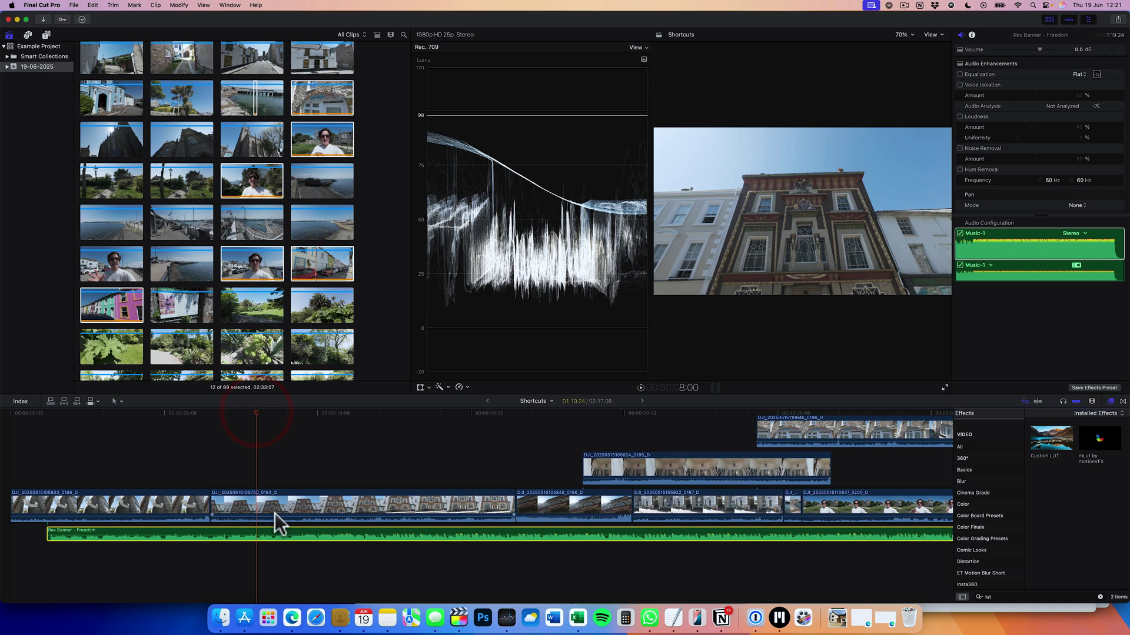
left_click(202, 459)
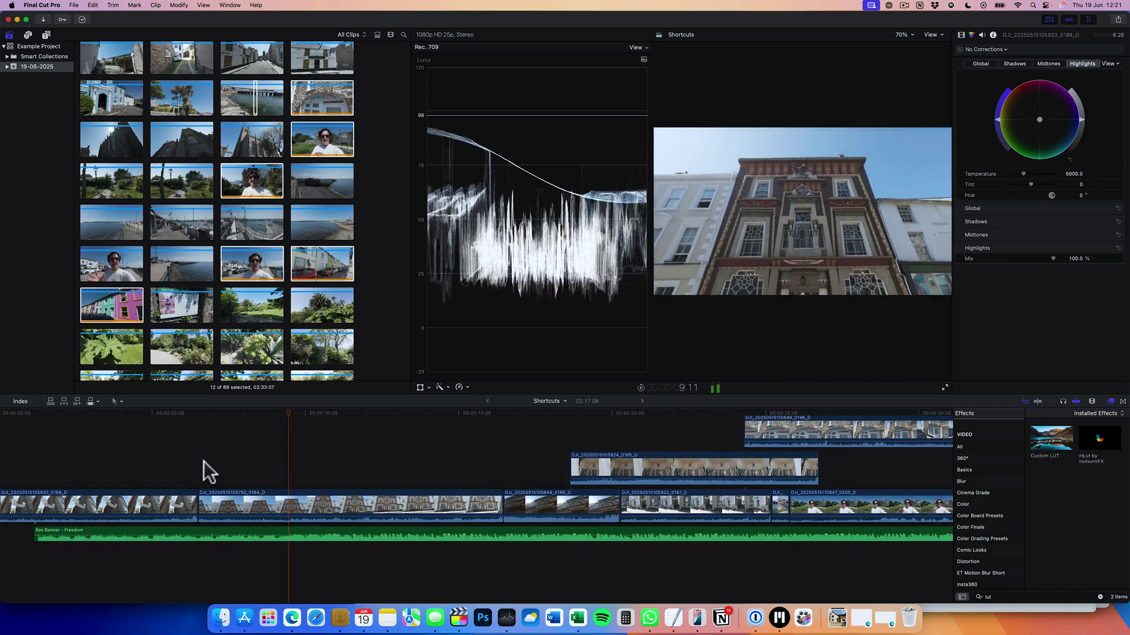
key("space")
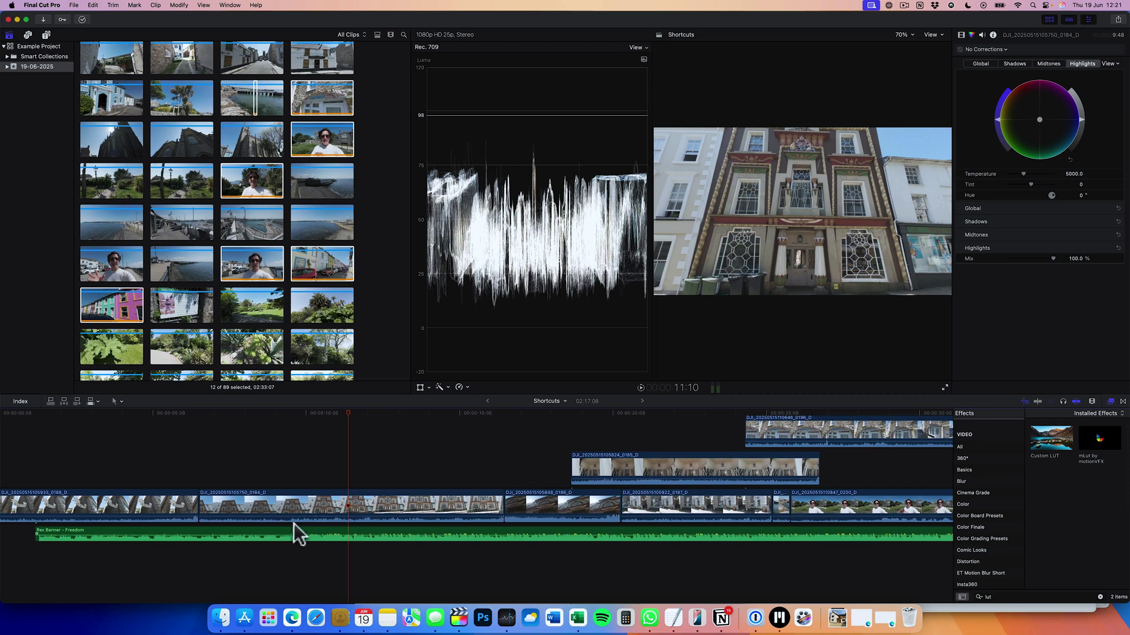
scroll(294, 533, "up", 1)
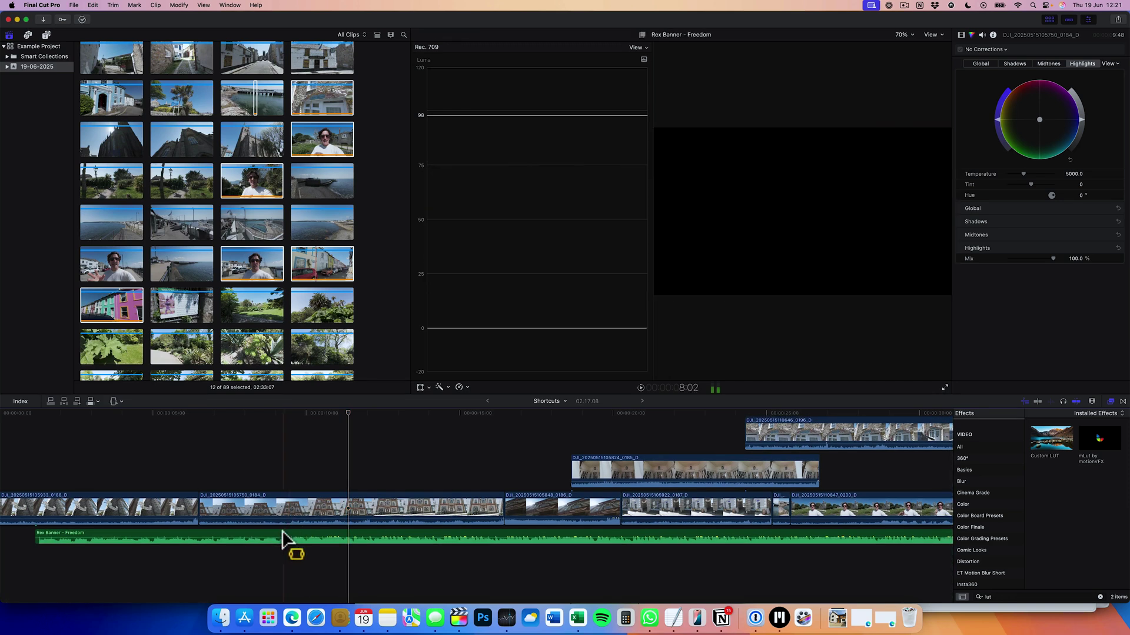
- Mark a range on the Rex Banner - Freedom music, drop it to -16 dB, and play it back
left_click_drag(277, 538, 289, 536)
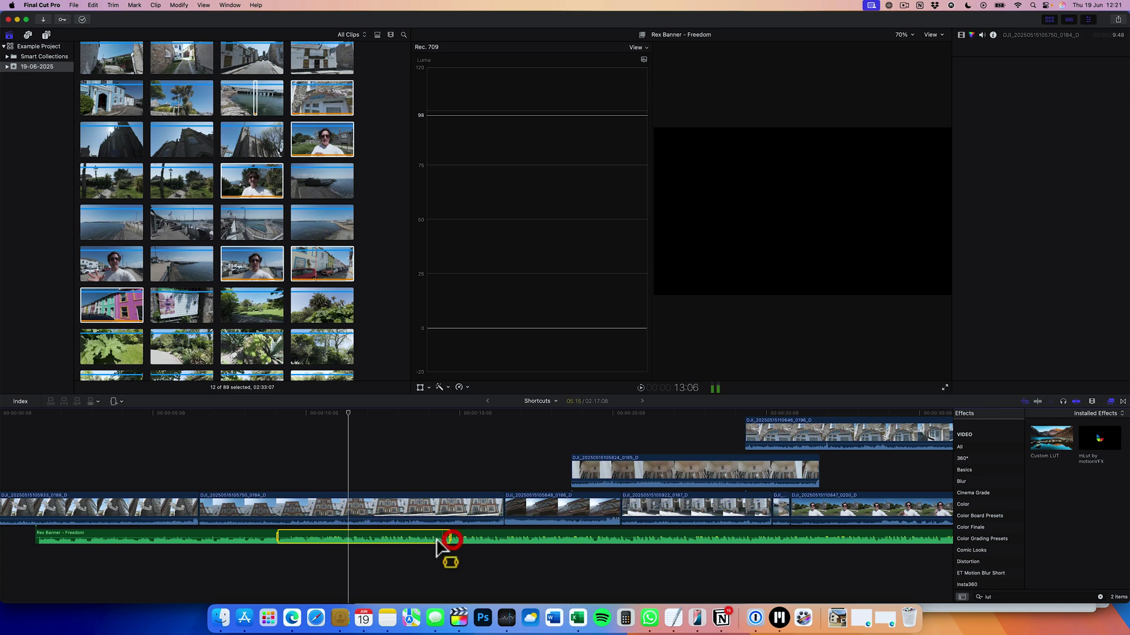
left_click_drag(436, 540, 450, 540)
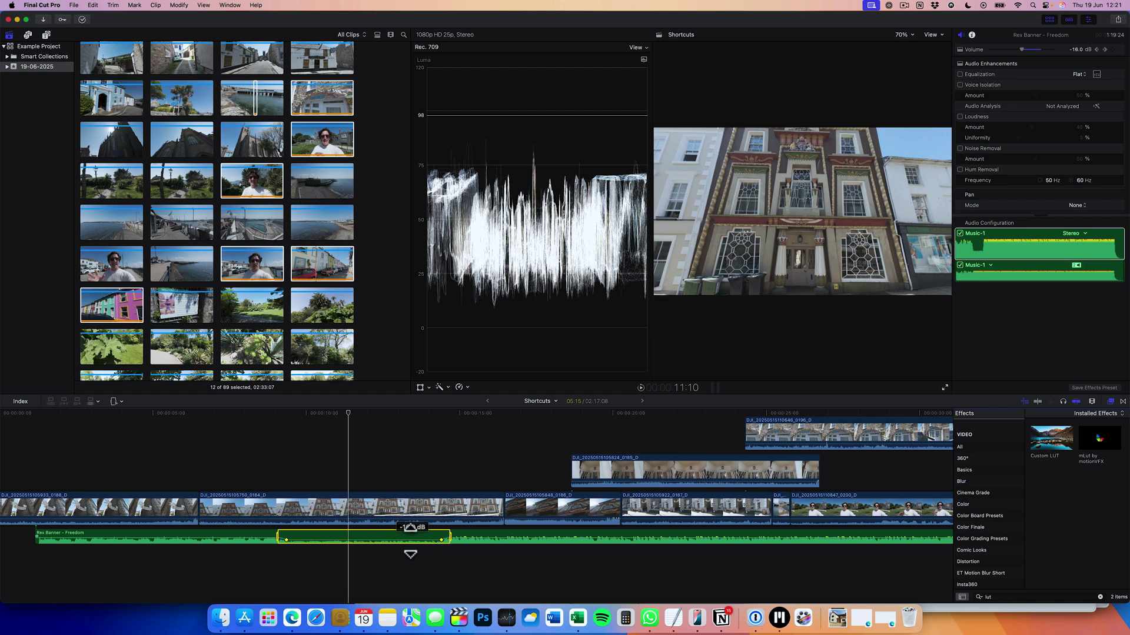
left_click(384, 541)
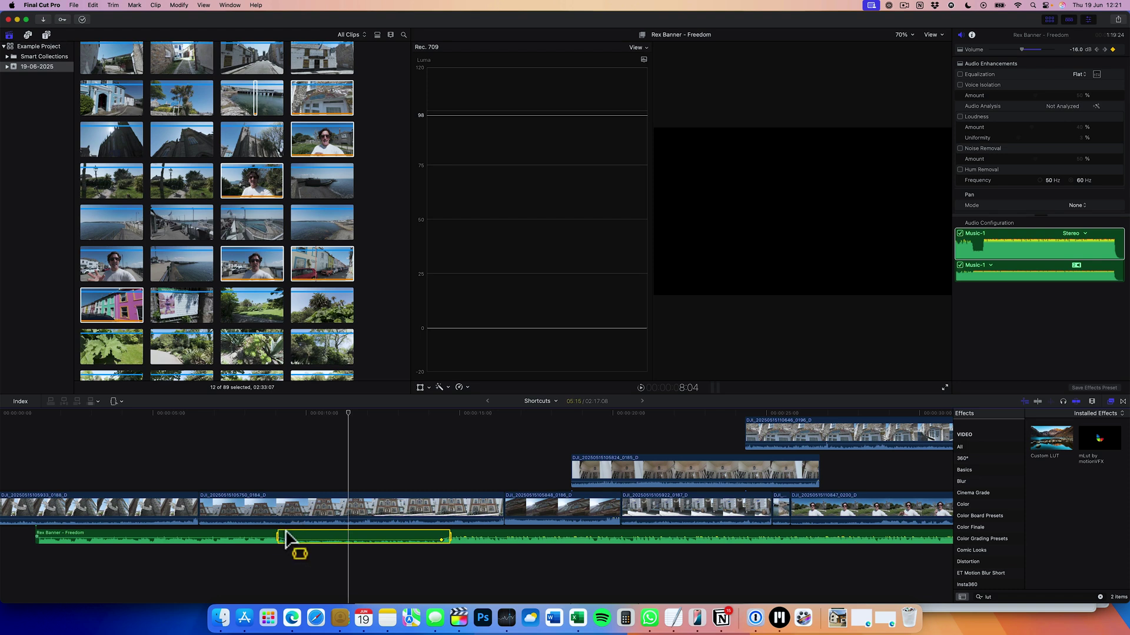
key("s")
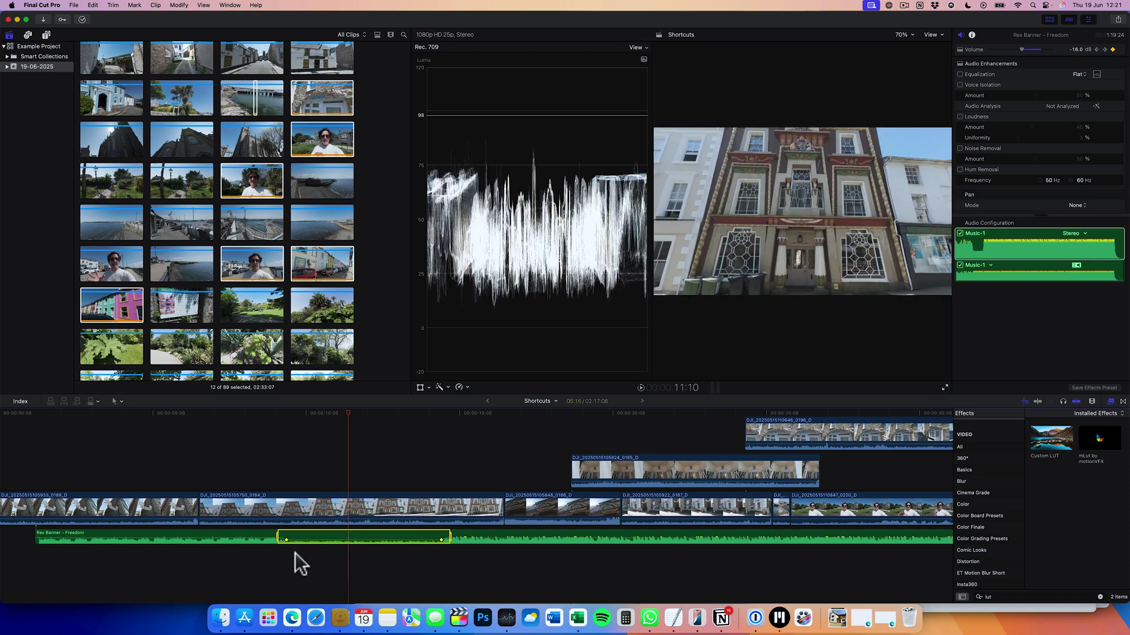
left_click(294, 556)
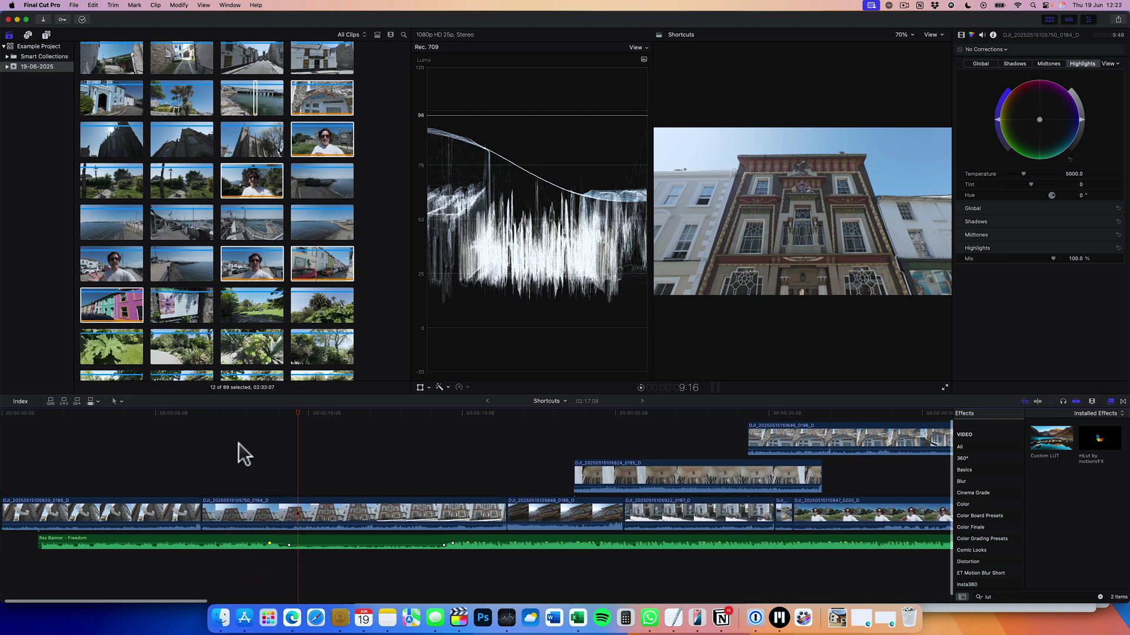
left_click(220, 415)
scroll(219, 412, "right", 3)
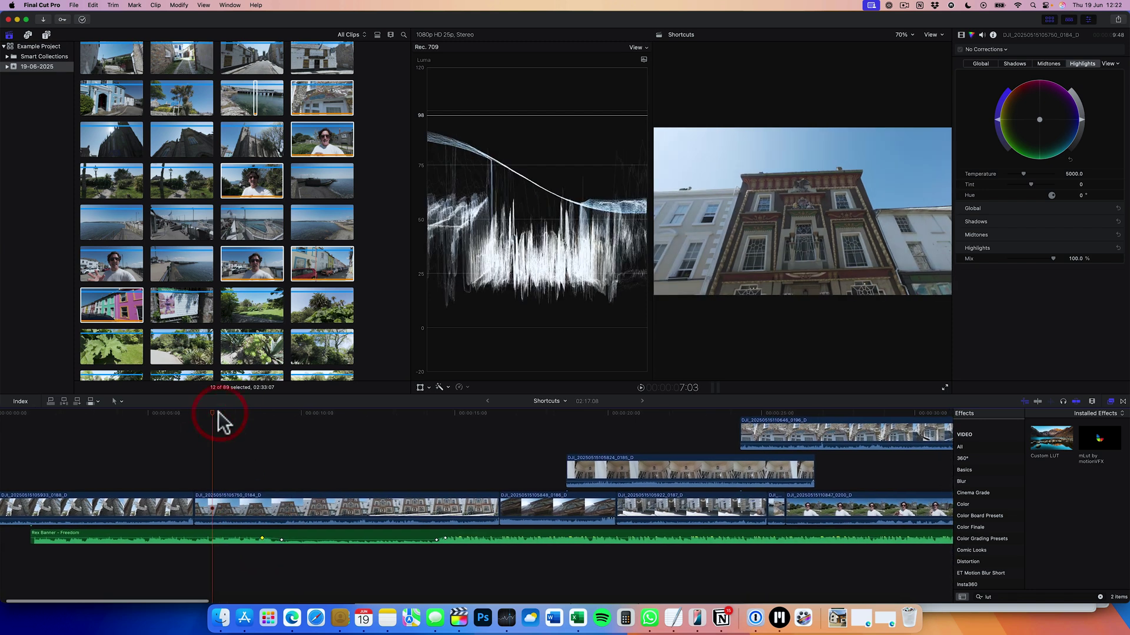
key("space")
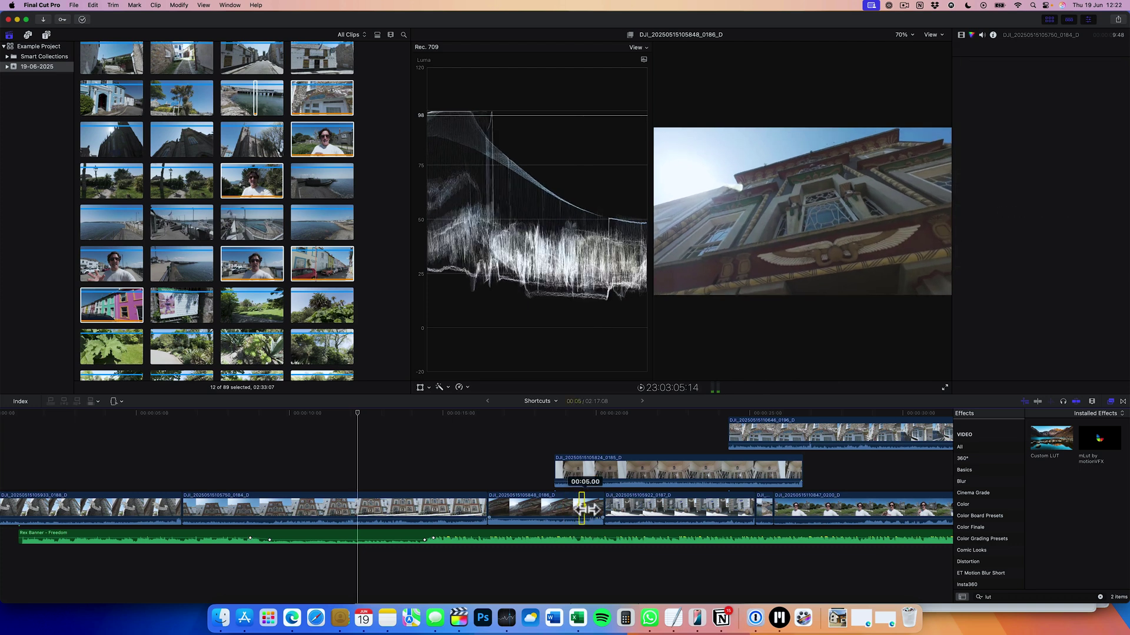
- Delete a short range at the 0186/0187 cut, then retime a range of clip 0184_D to Fast 8x
left_click_drag(606, 516, 632, 515)
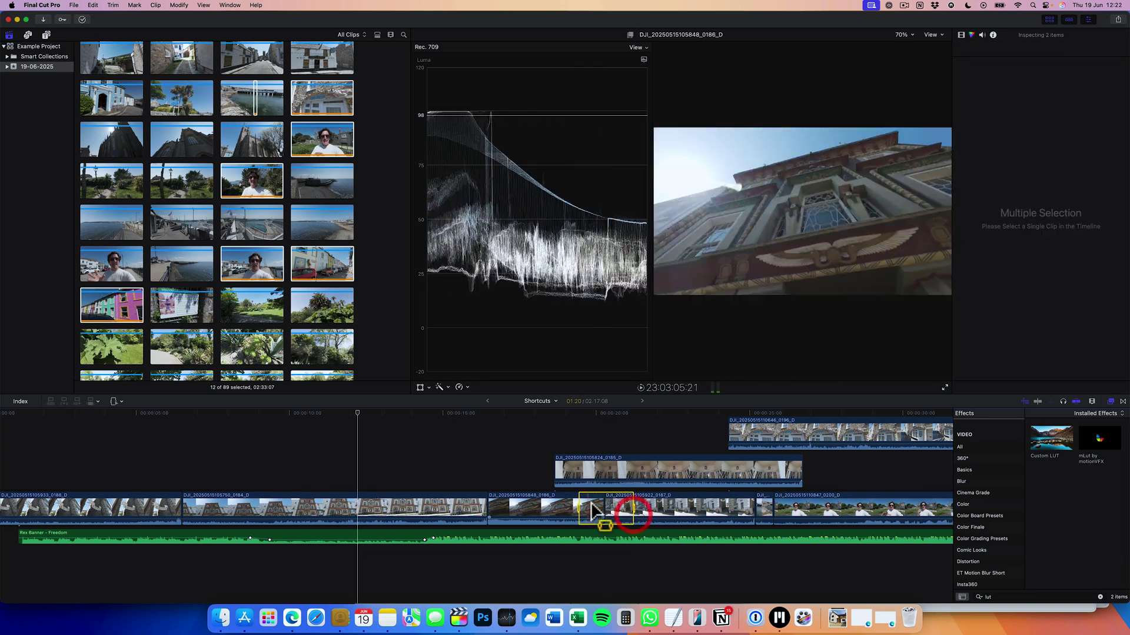
key("Delete")
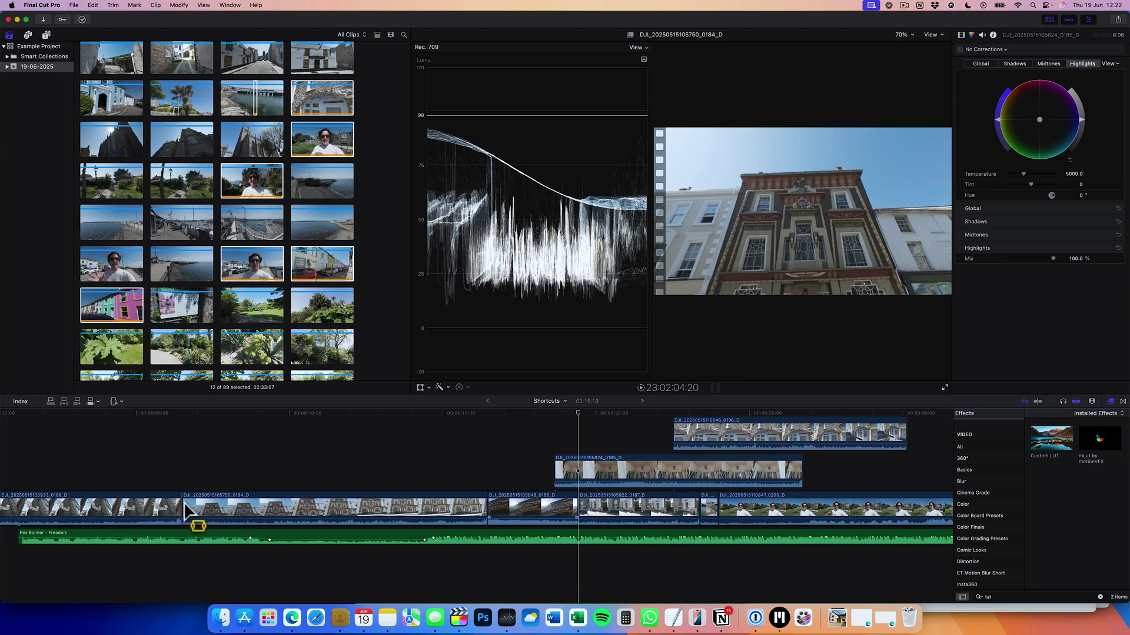
left_click_drag(189, 506, 357, 521)
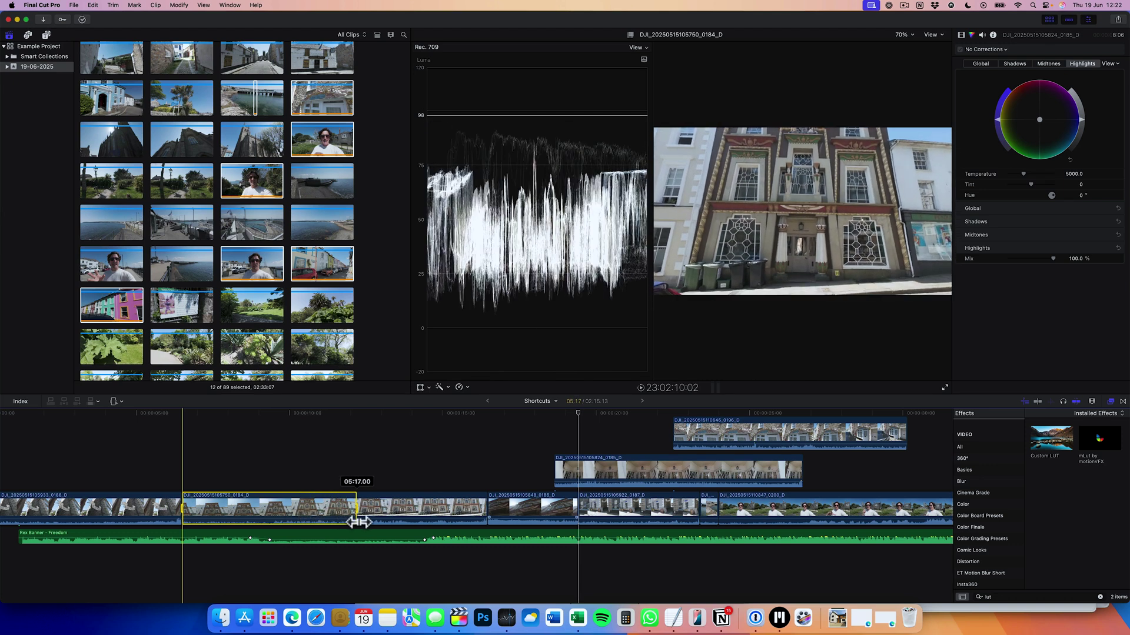
left_click_drag(357, 522, 363, 522)
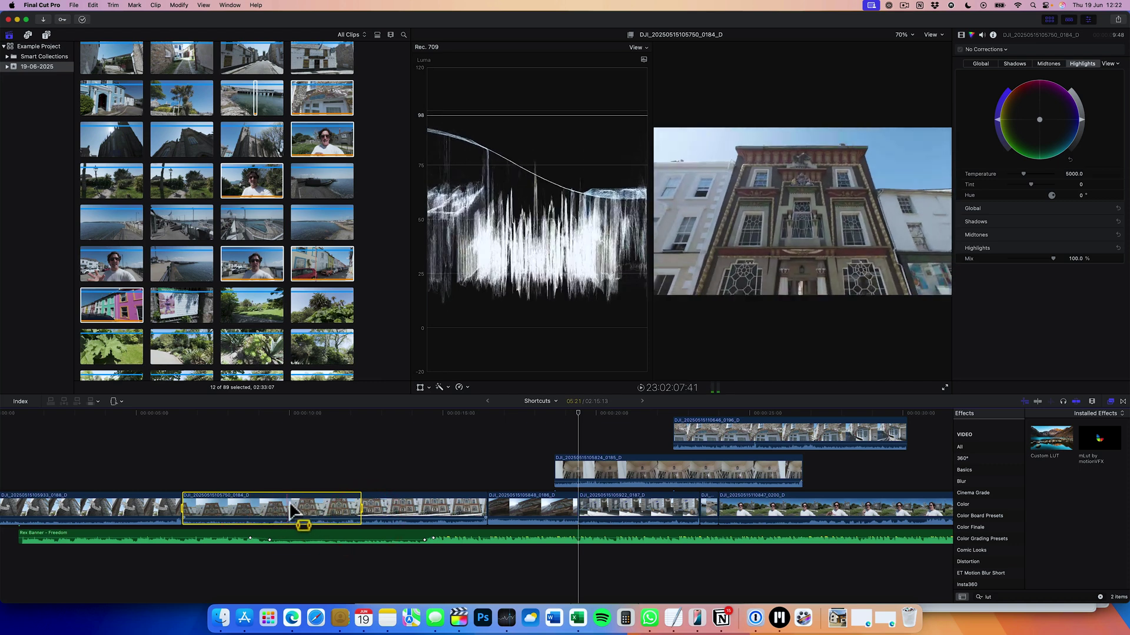
left_click(467, 386)
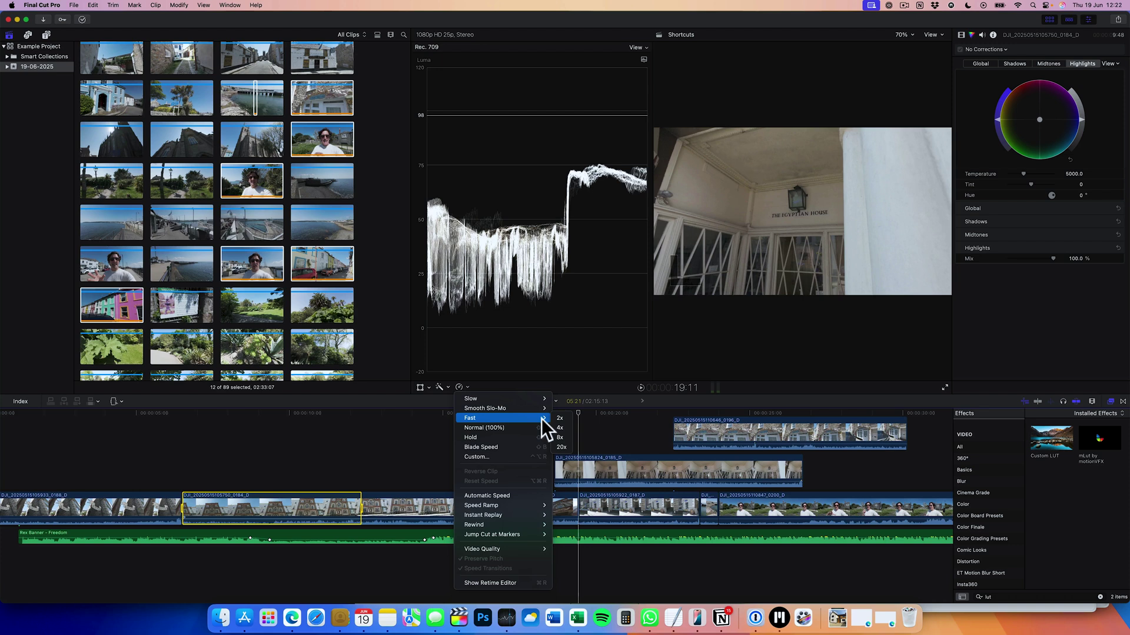
left_click(559, 437)
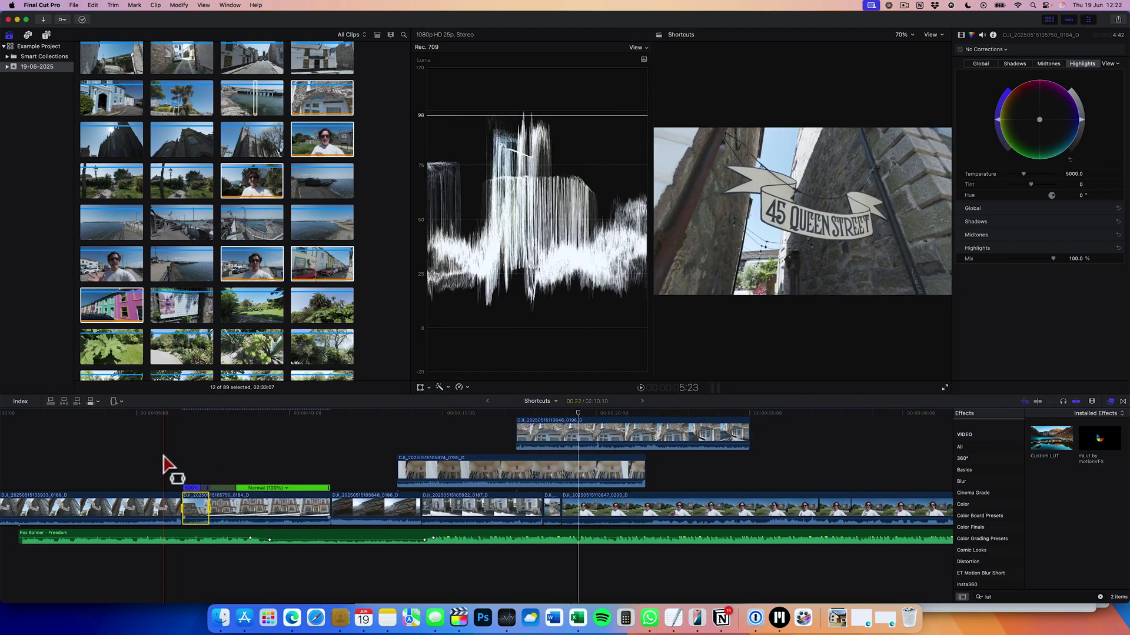
key("space")
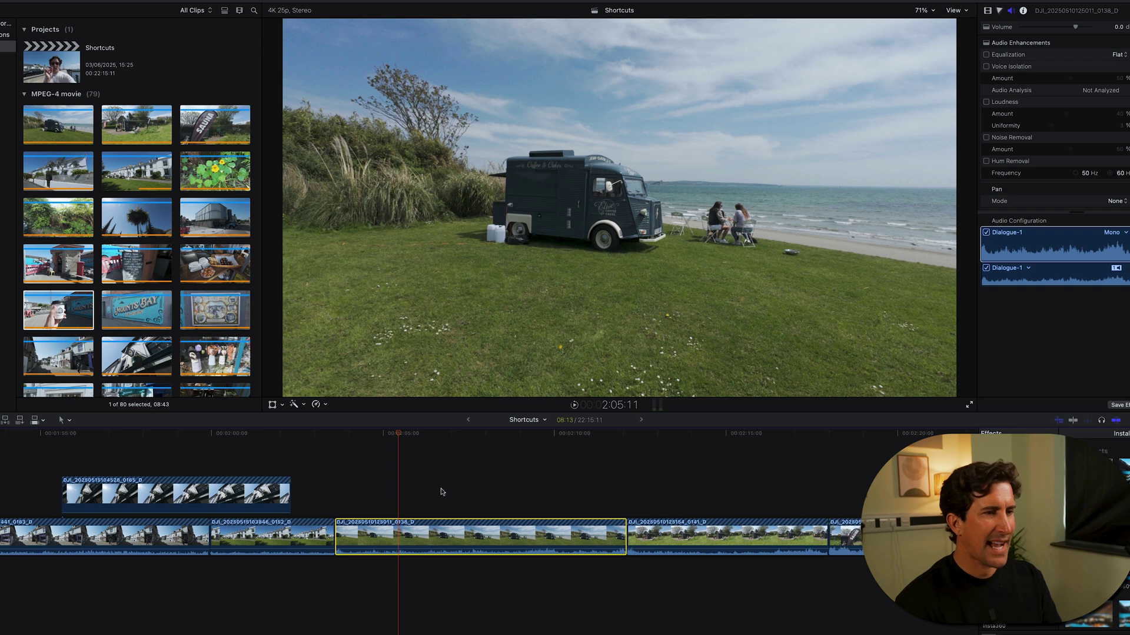
- Play the van-on-the-grass clip, then pick the coffee-cup clip in the browser as its replacement
key("space")
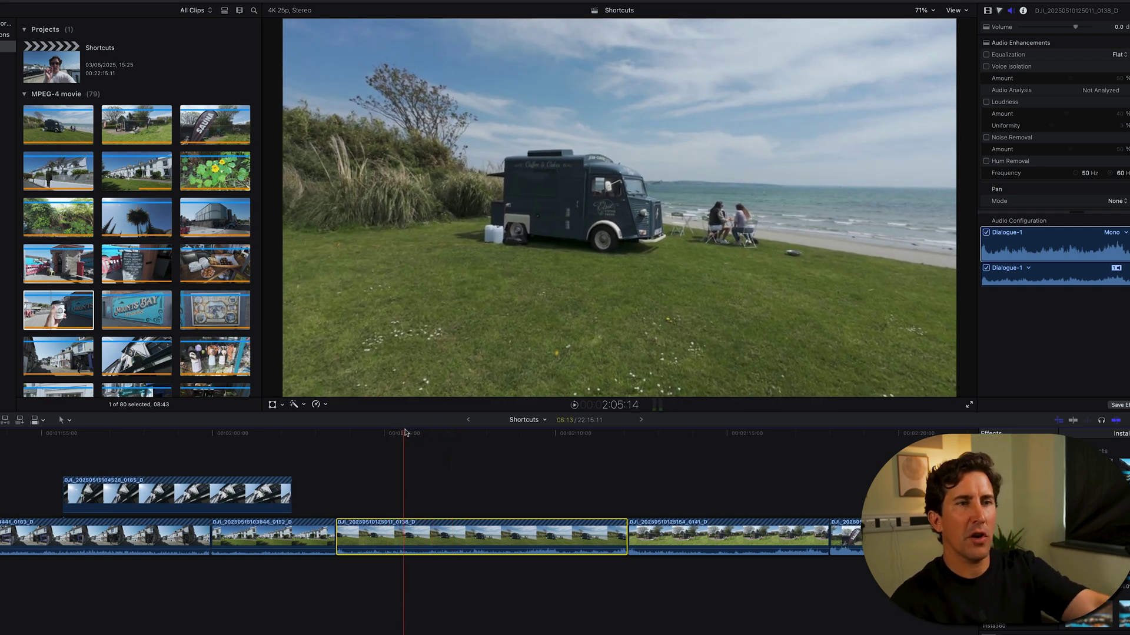
left_click(44, 307)
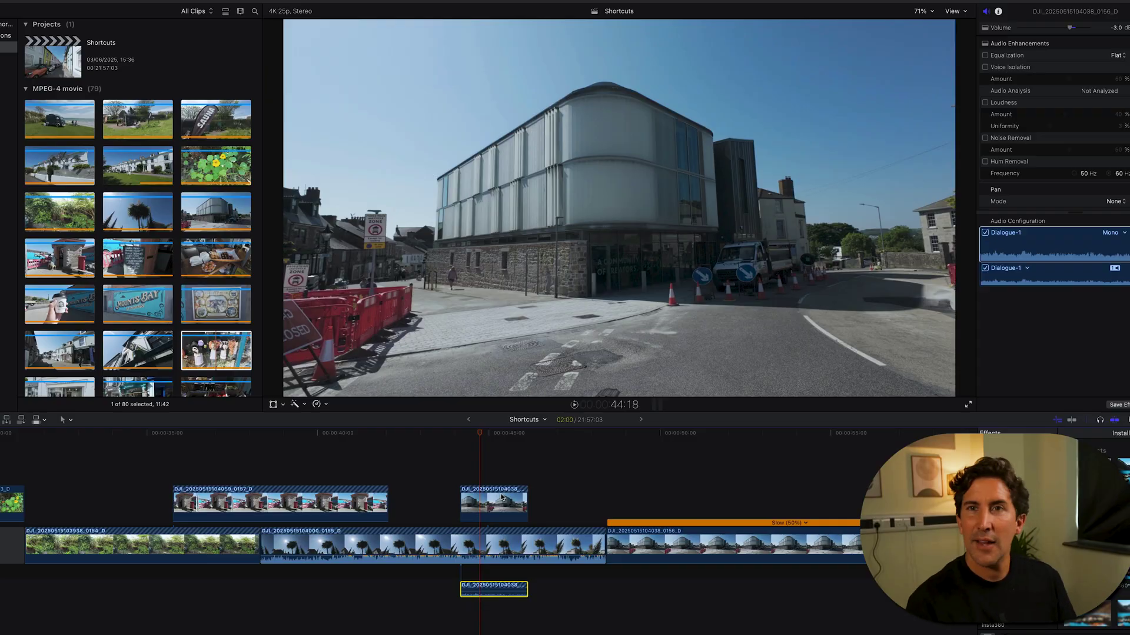
- Nudge the small connected clip below the storyline a few frames earlier
mouse_move(508, 589)
left_mouse_down()
mouse_move(517, 588)
mouse_move(488, 586)
mouse_move(605, 589)
mouse_move(504, 586)
left_mouse_up()
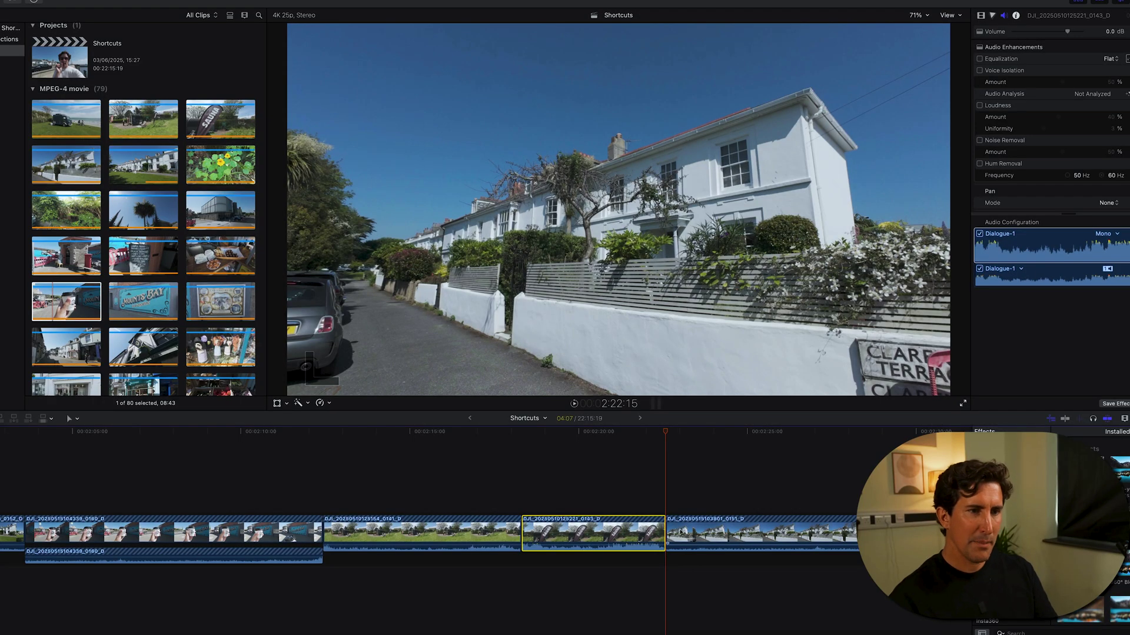
left_click_drag(681, 533, 616, 492)
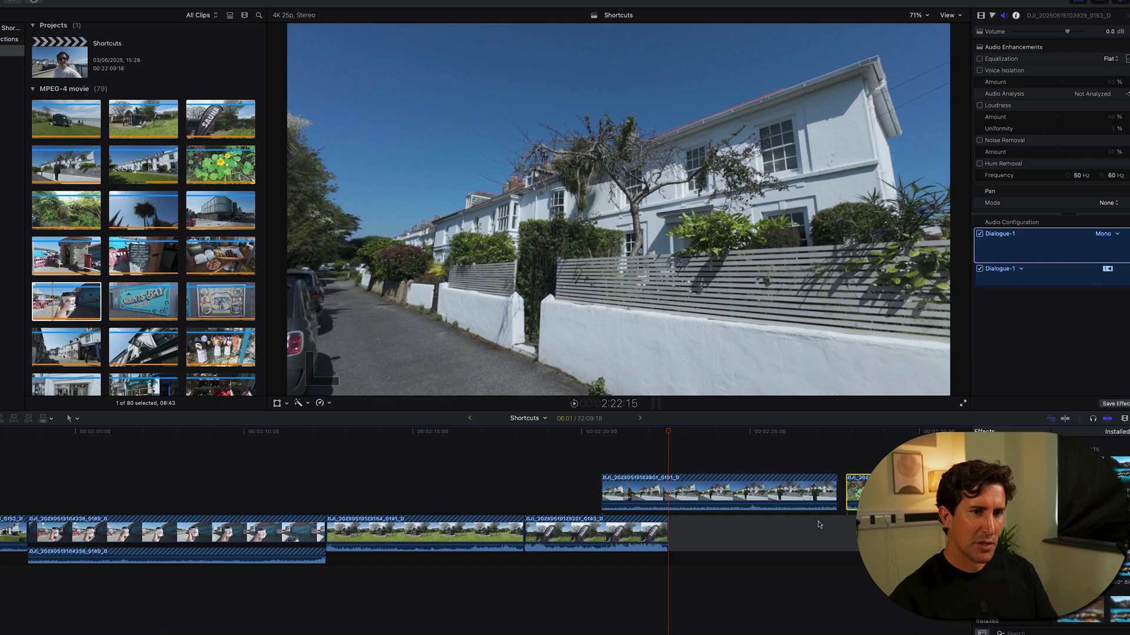
left_click(776, 527)
key("Delete")
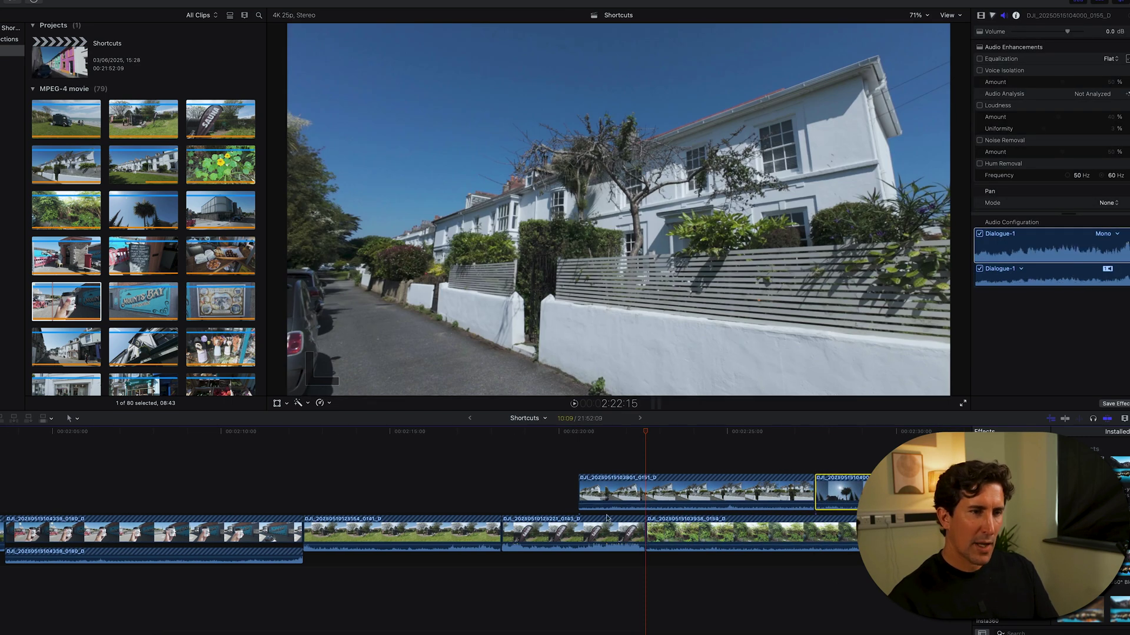
left_click(675, 533)
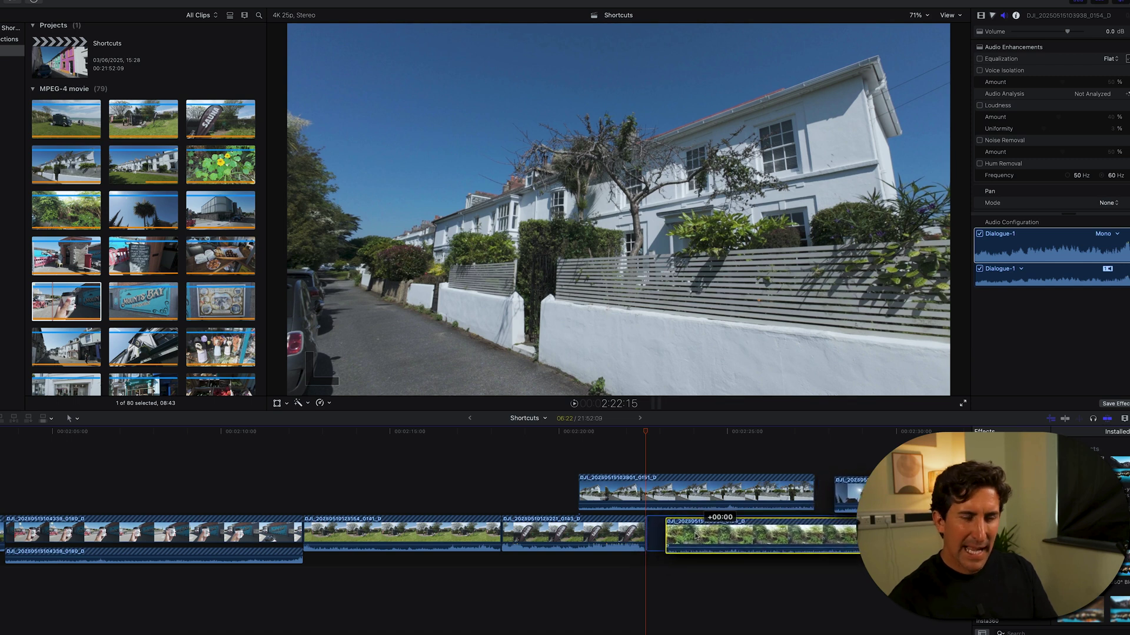
scroll(592, 516, "right", 5)
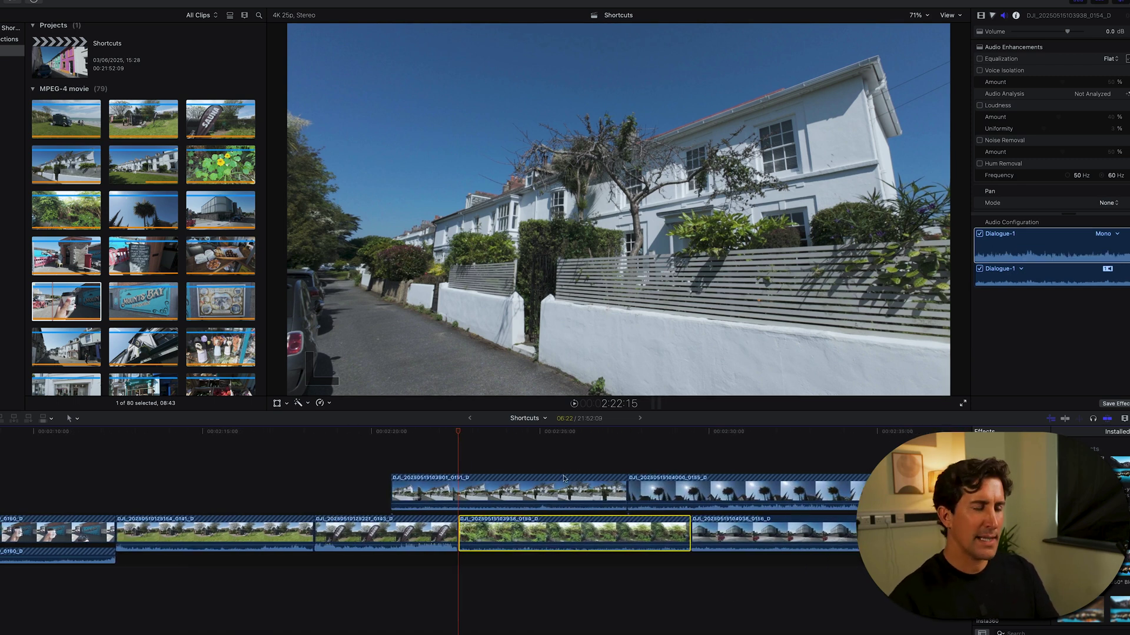
mouse_move(506, 527)
left_mouse_down()
mouse_move(543, 528)
mouse_move(507, 529)
left_mouse_up()
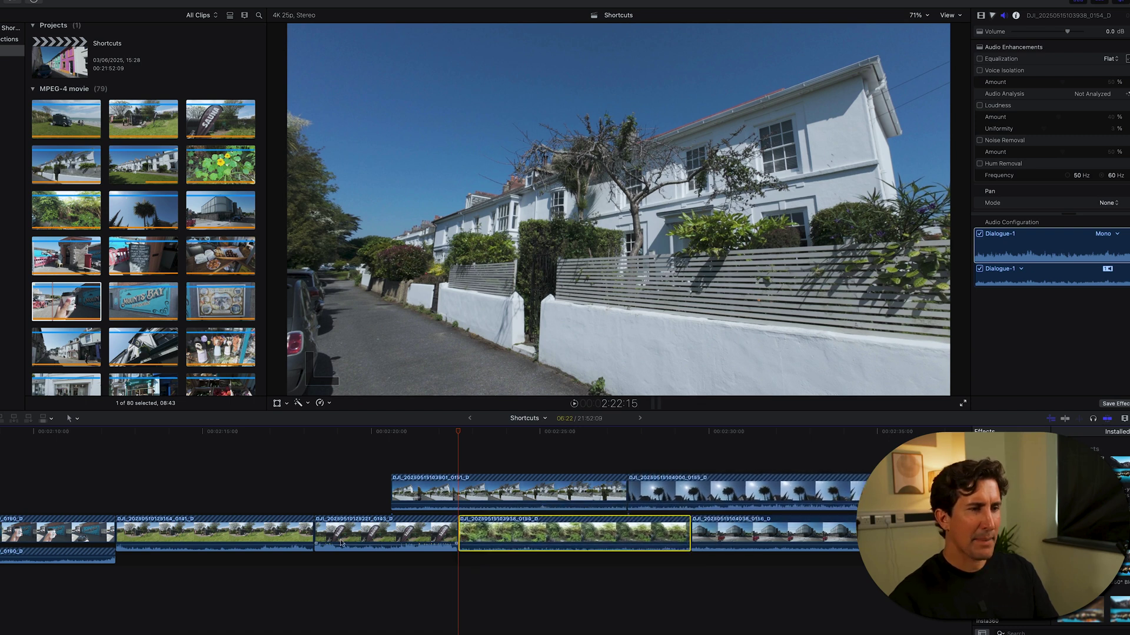
left_click(314, 433)
mouse_move(353, 520)
left_mouse_down()
mouse_move(383, 521)
mouse_move(342, 523)
left_mouse_up()
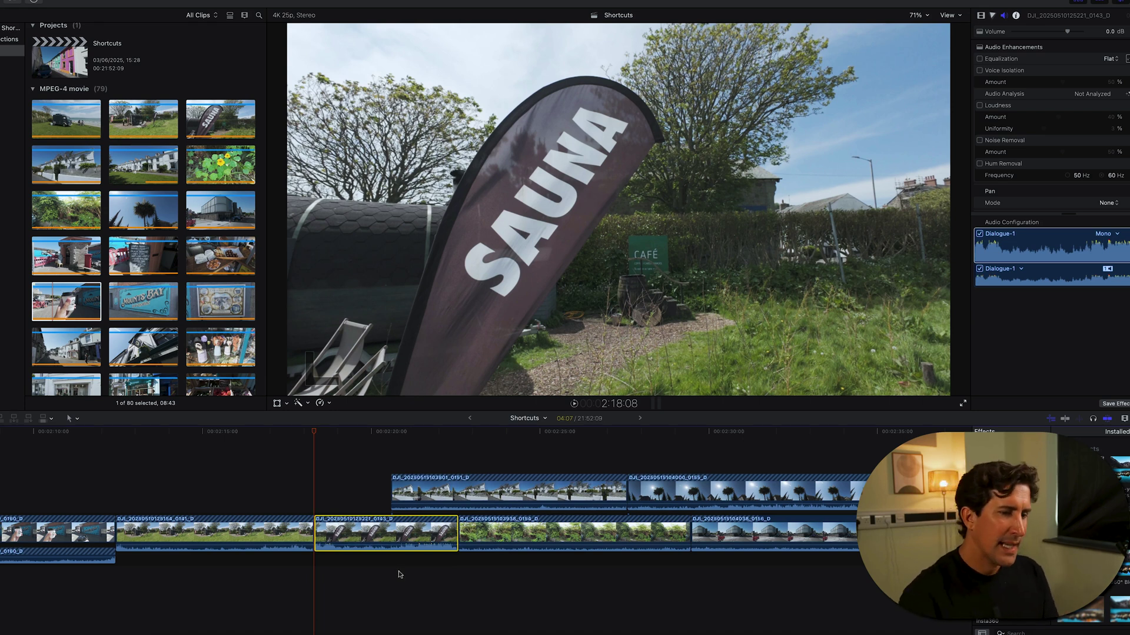
- Delete the old gap, insert a gap at the sauna clip's end, and ripple-trim it to 4:00
left_click_drag(318, 534, 346, 534)
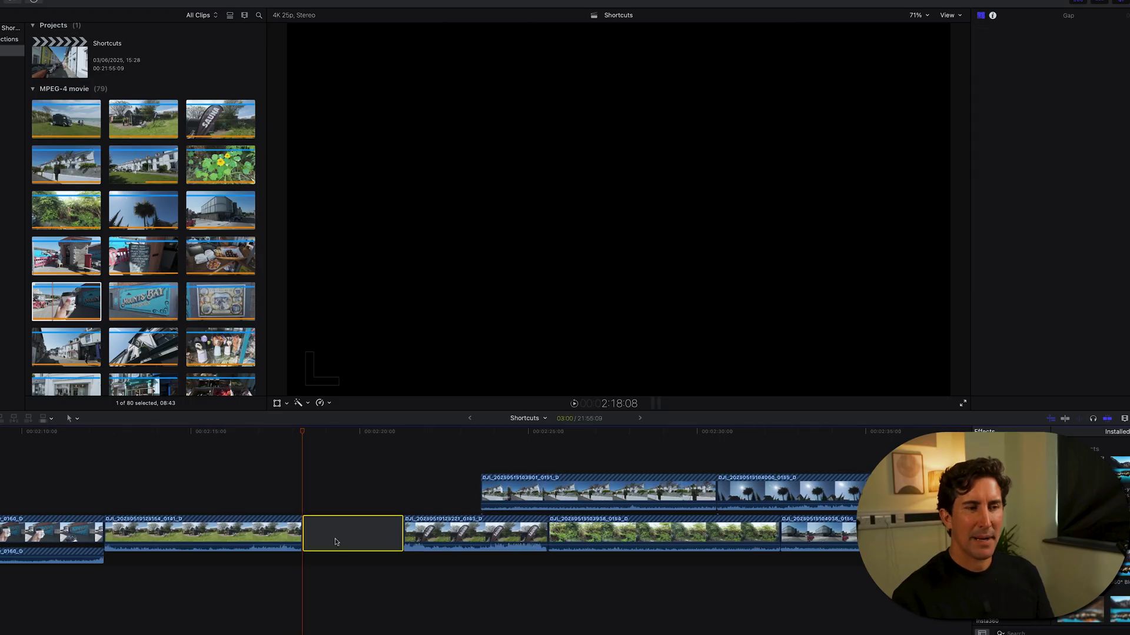
key("Delete")
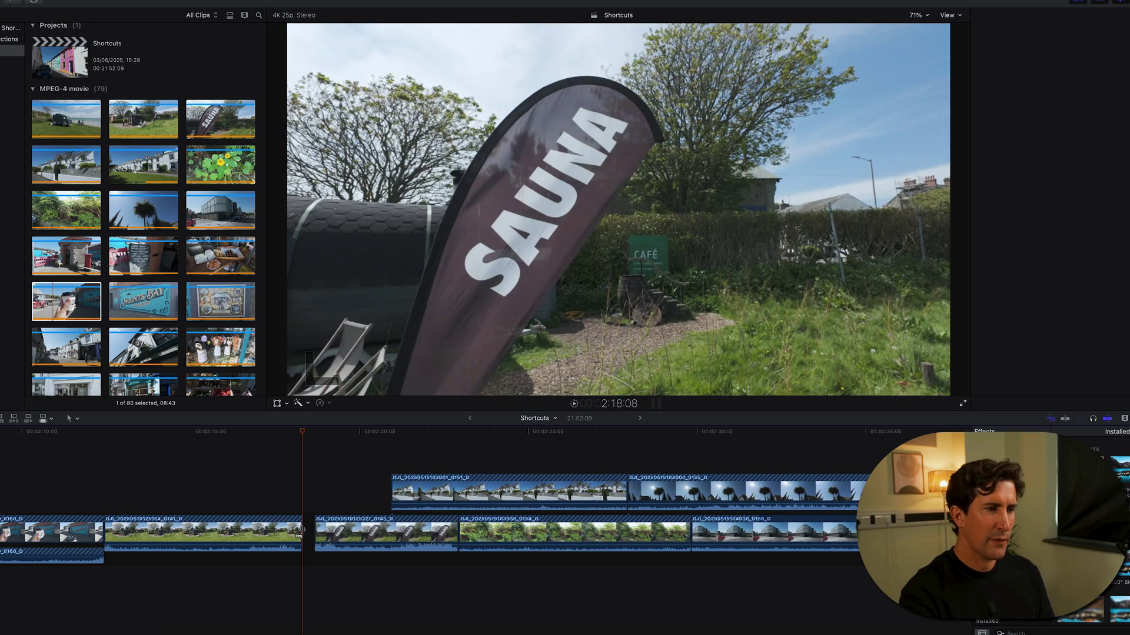
left_click(446, 433)
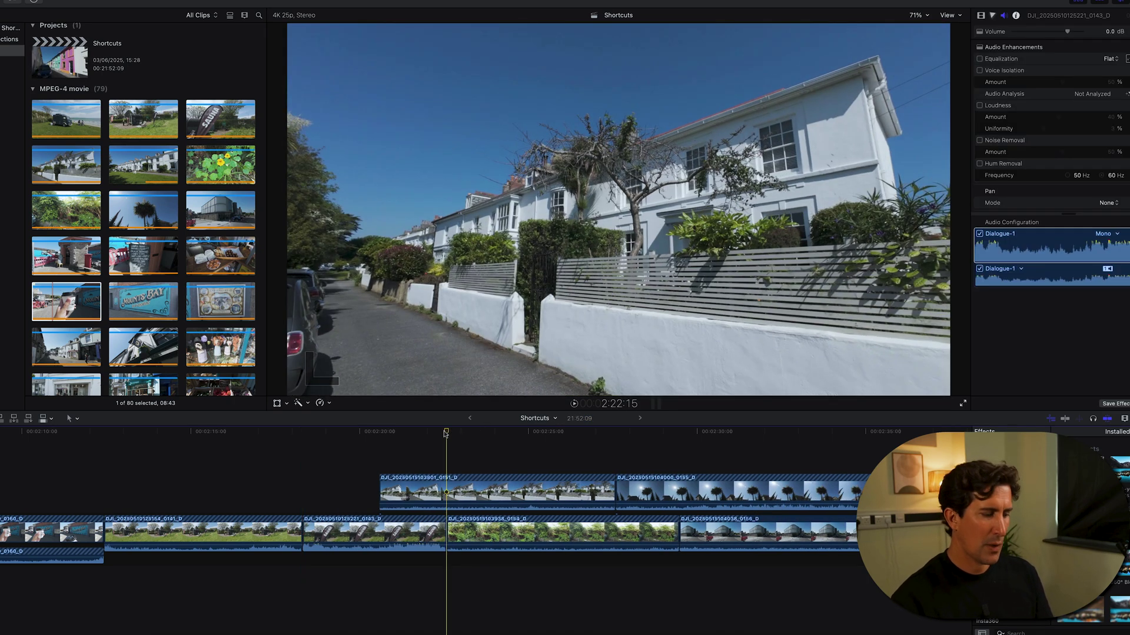
key("alt+w")
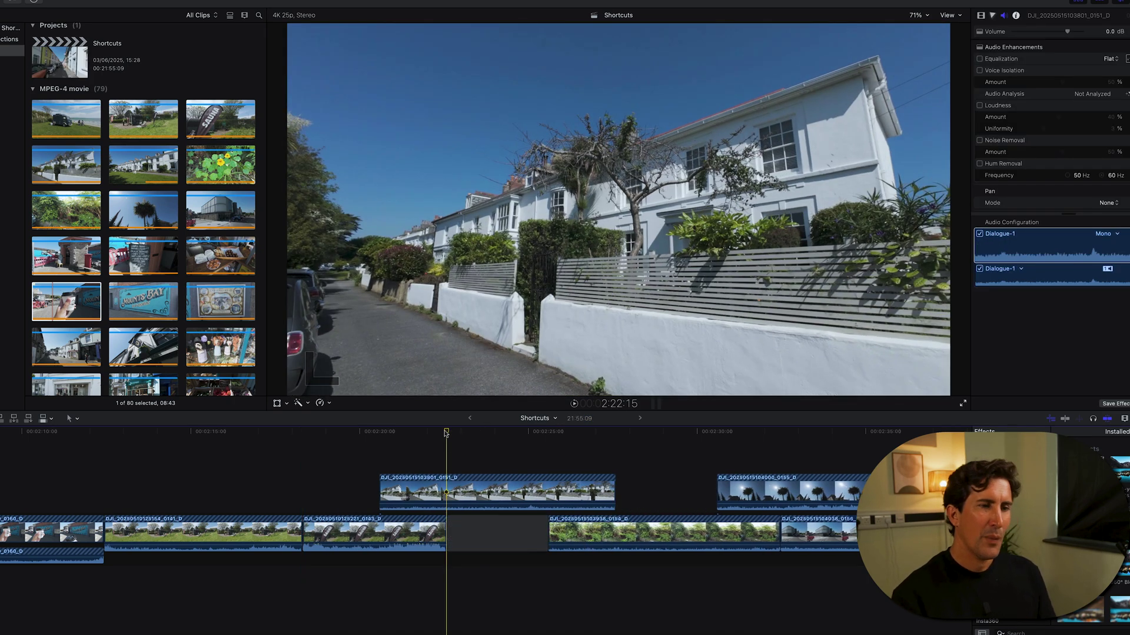
left_click(520, 547)
left_click_drag(545, 535, 581, 534)
left_click(552, 438)
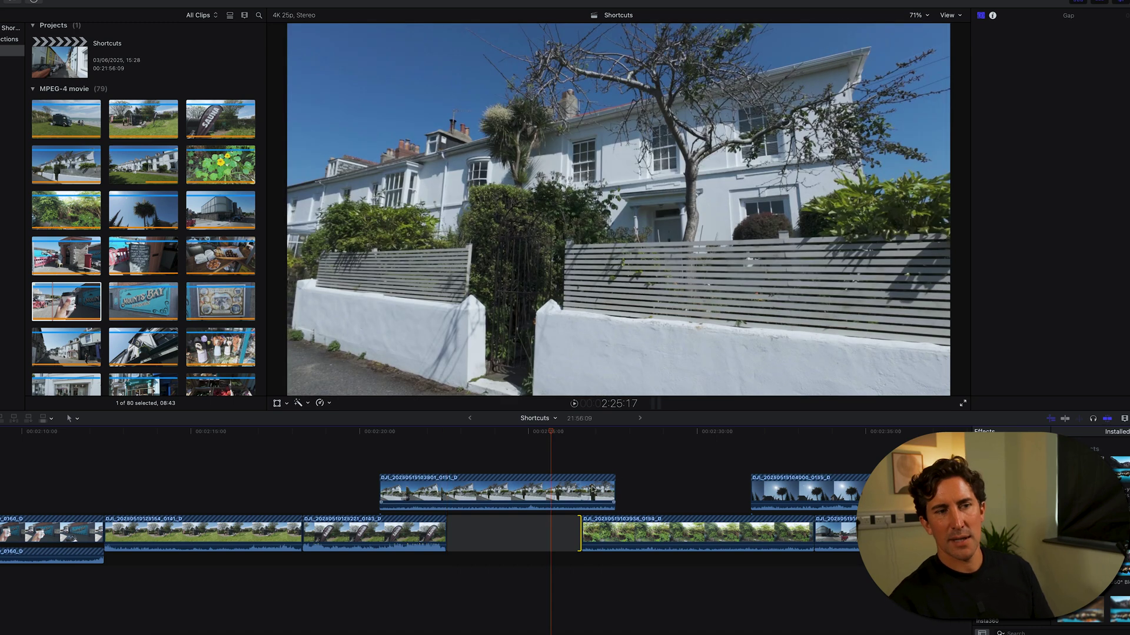
- Shorten the connected clip above, insert another three-second gap at the earlier sauna shot, and connect clip 0165_D above it
left_click_drag(612, 492, 593, 492)
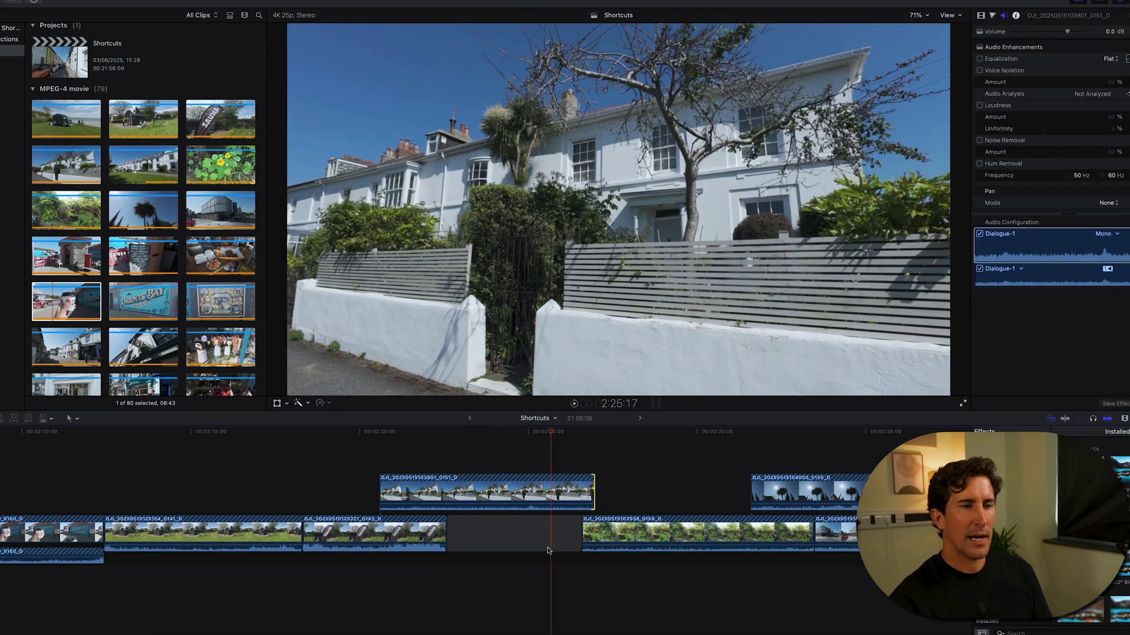
left_click(512, 535)
scroll(406, 524, "left", 5)
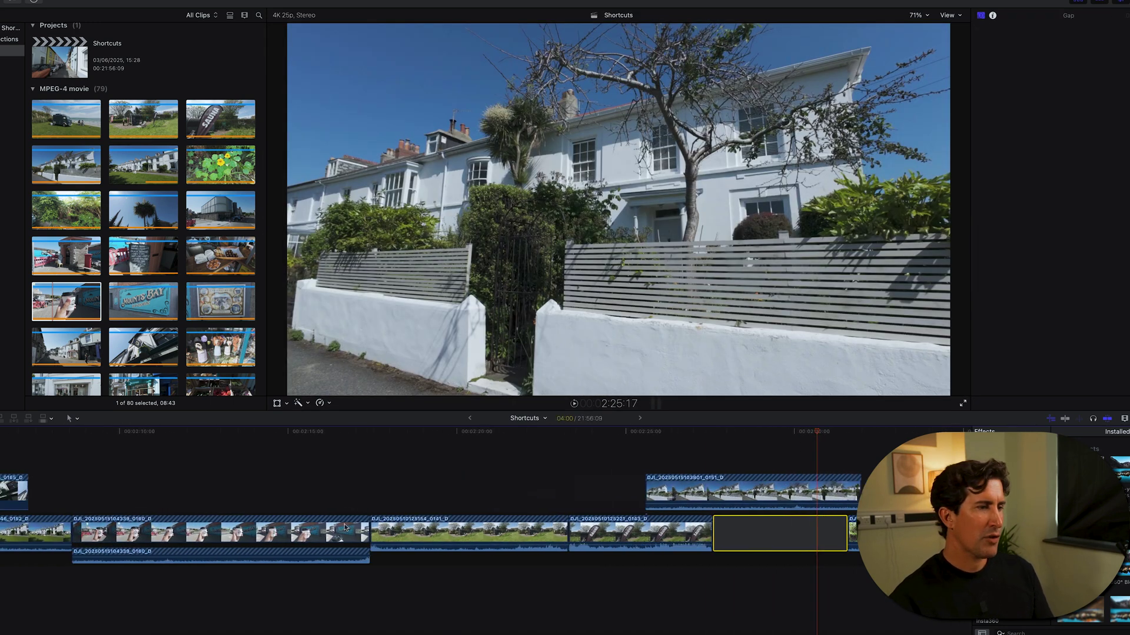
left_click(419, 434)
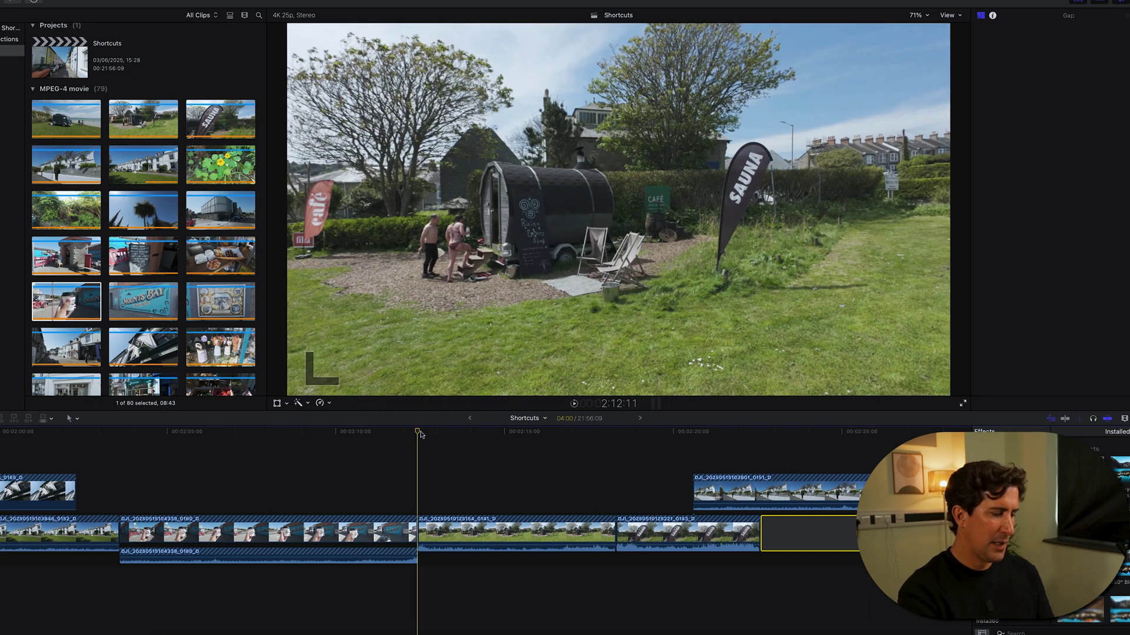
key("alt+w")
scroll(484, 497, "left", 1)
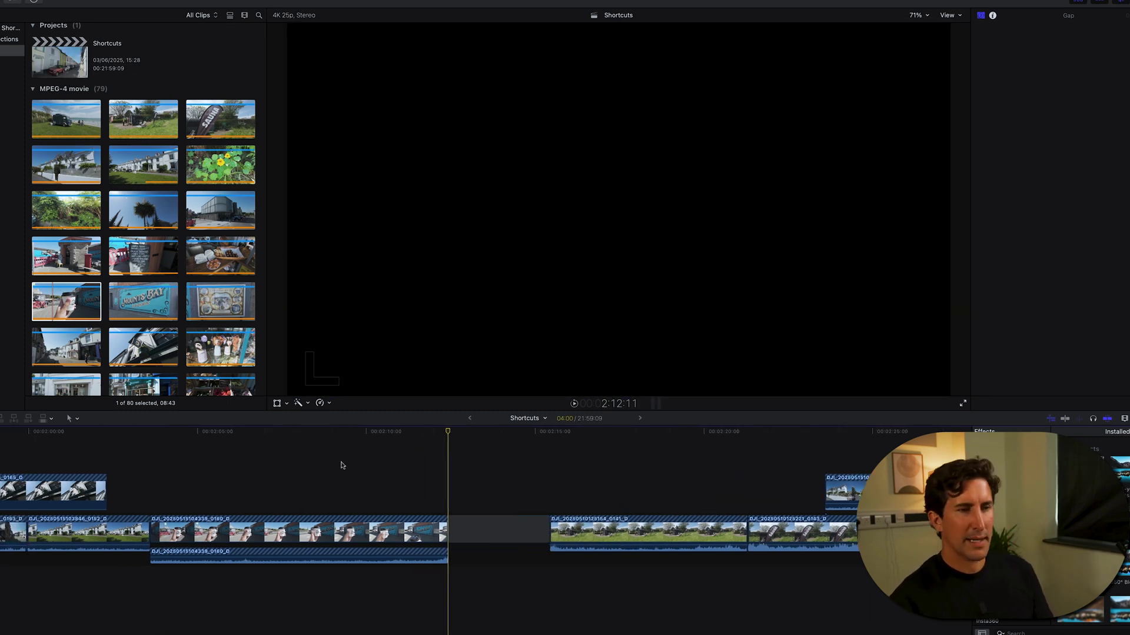
left_click_drag(71, 491, 594, 492)
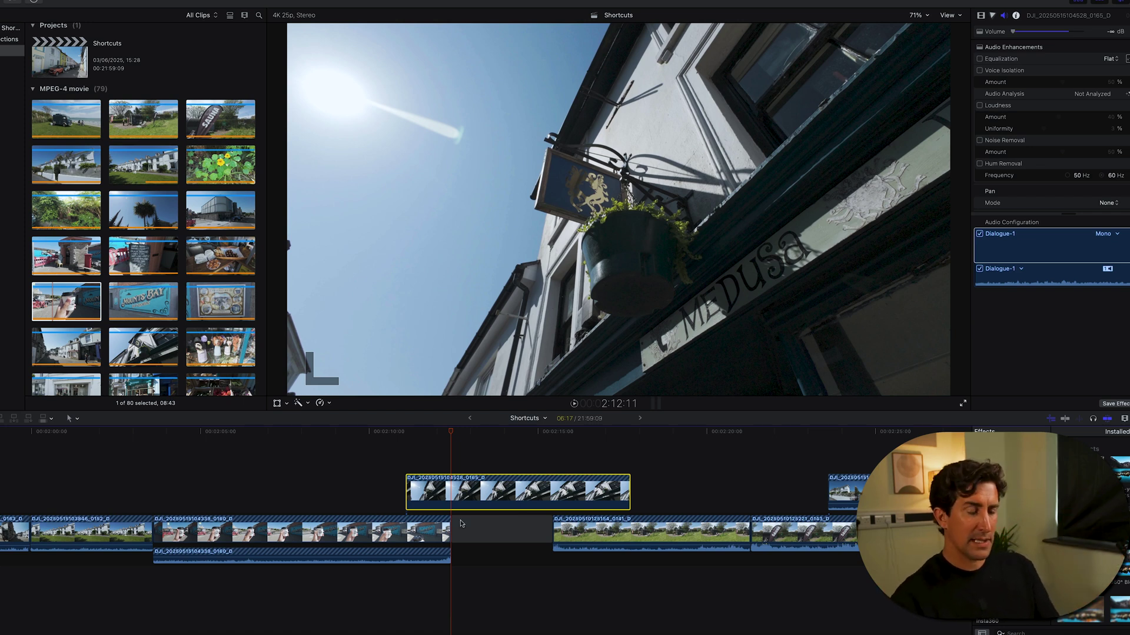
- Move clip 0141_D down into the primary storyline directly after clip 0143_D
scroll(436, 517, "right", 2)
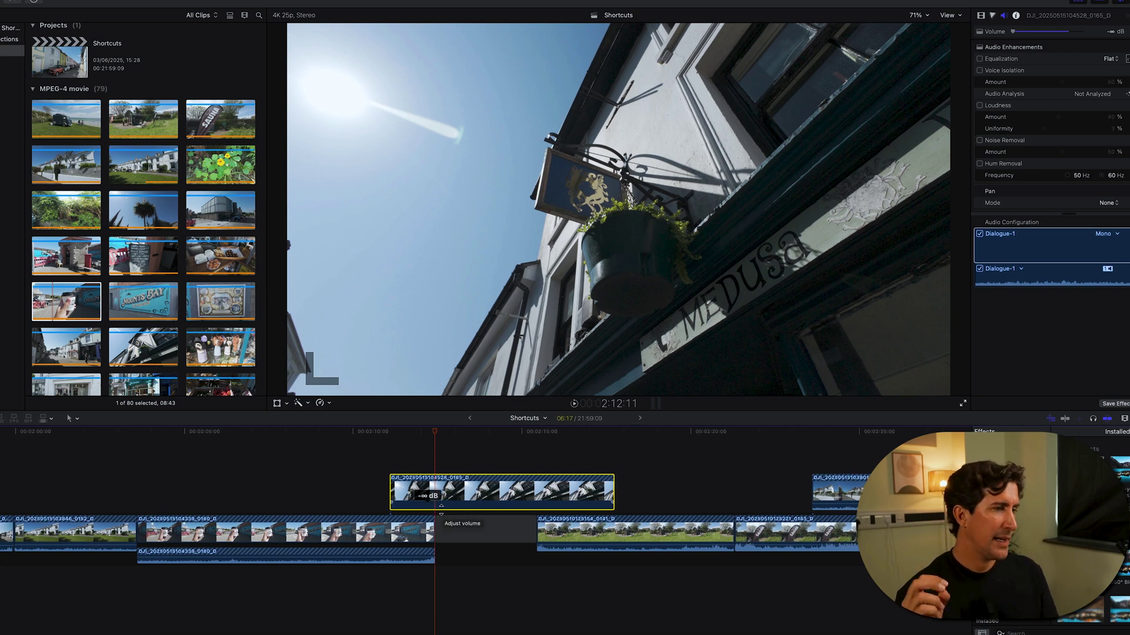
left_click_drag(688, 532, 769, 486)
left_click_drag(604, 489, 680, 491)
mouse_move(723, 531)
left_mouse_down()
mouse_move(715, 471)
mouse_move(712, 540)
left_mouse_up()
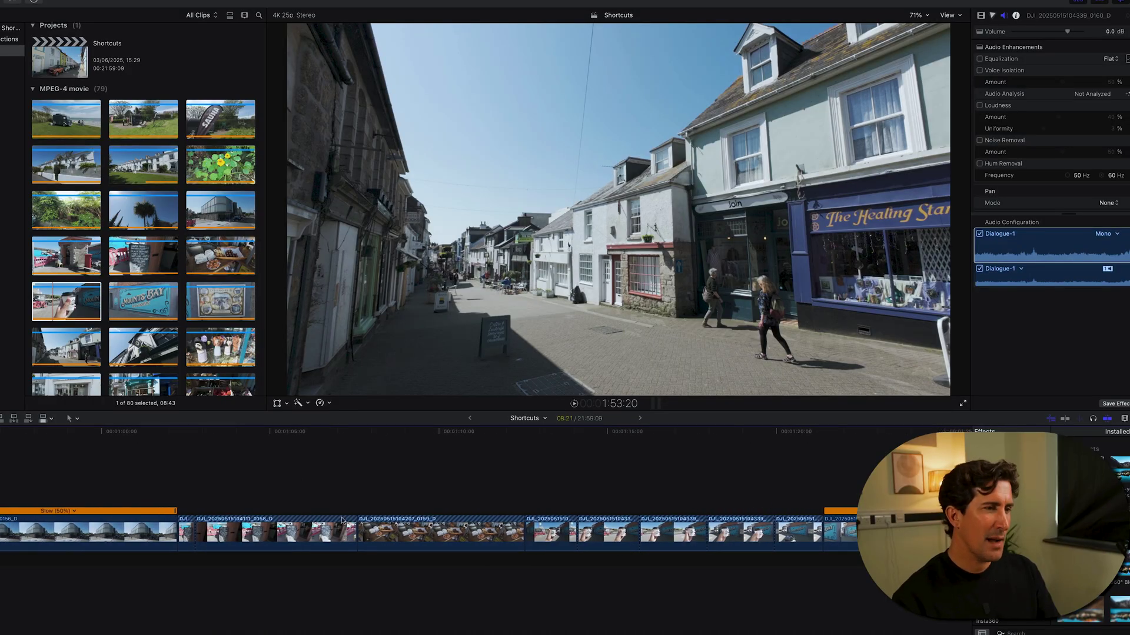
left_click(412, 532)
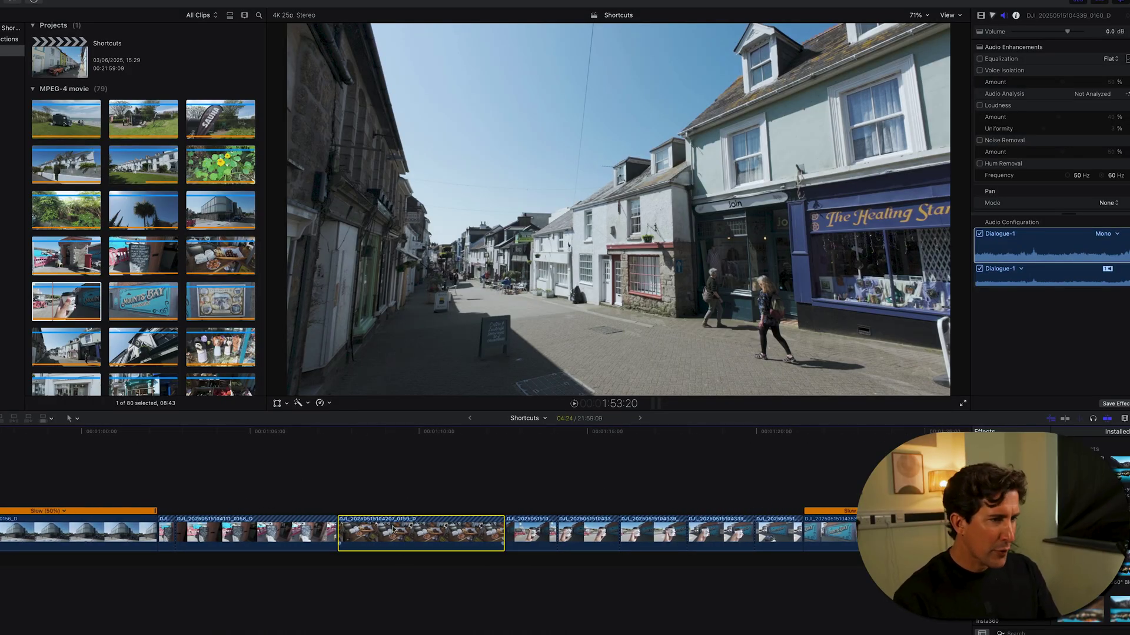
left_click(530, 533)
left_click(588, 535)
left_click(636, 543)
left_click(700, 536)
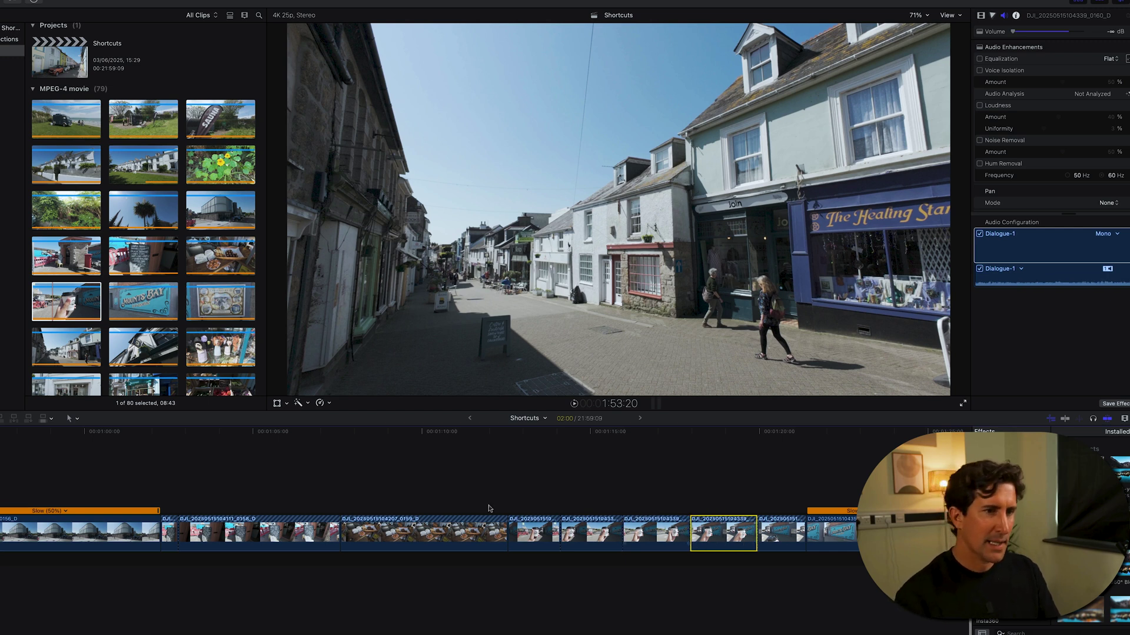
scroll(606, 506, "left", 6)
scroll(595, 505, "left", 3)
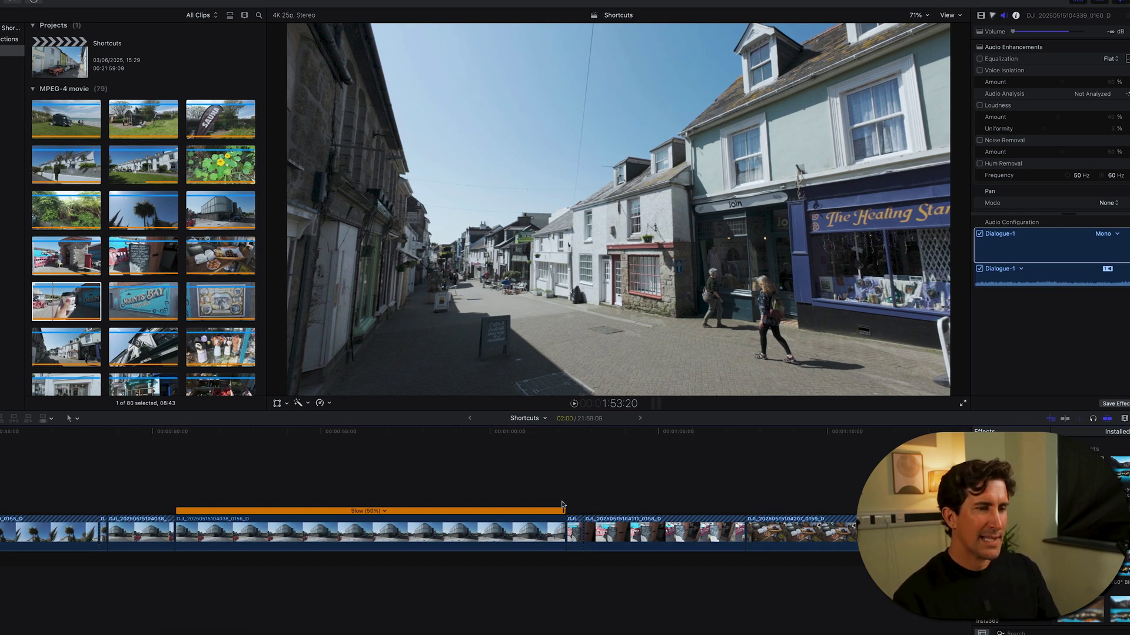
scroll(442, 488, "up", 2)
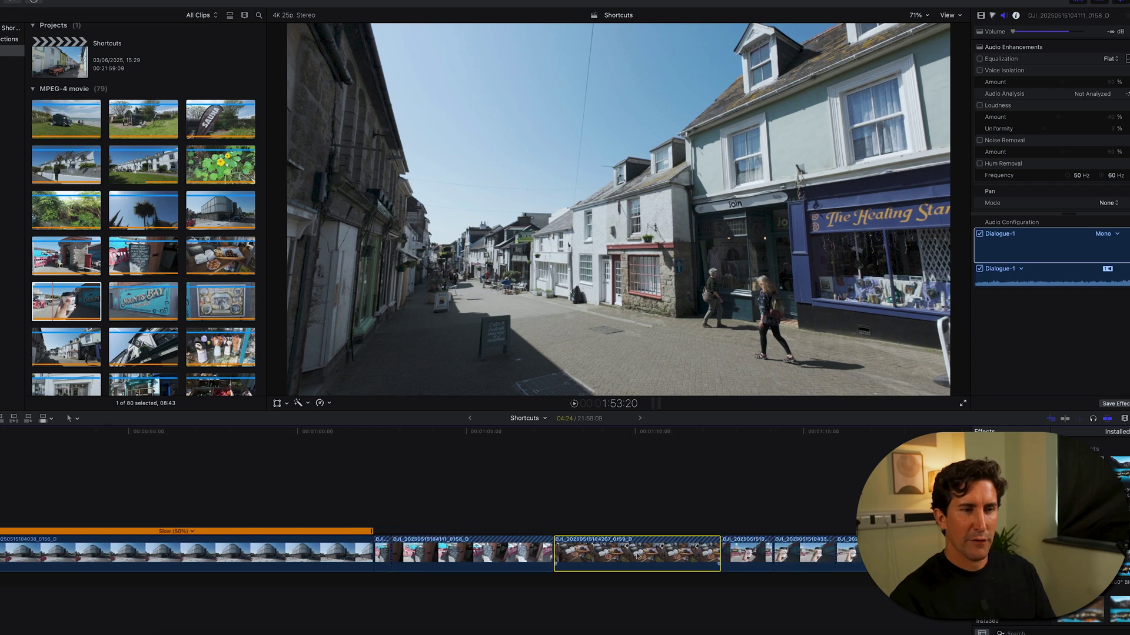
left_click(781, 557)
scroll(856, 557, "left", 15)
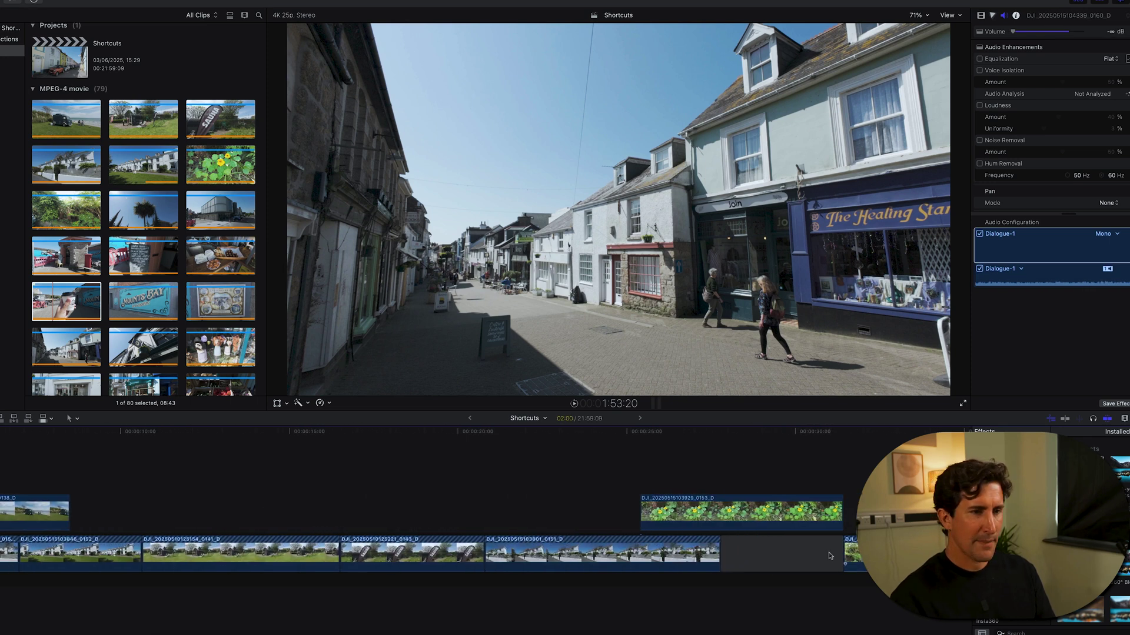
left_click(479, 556)
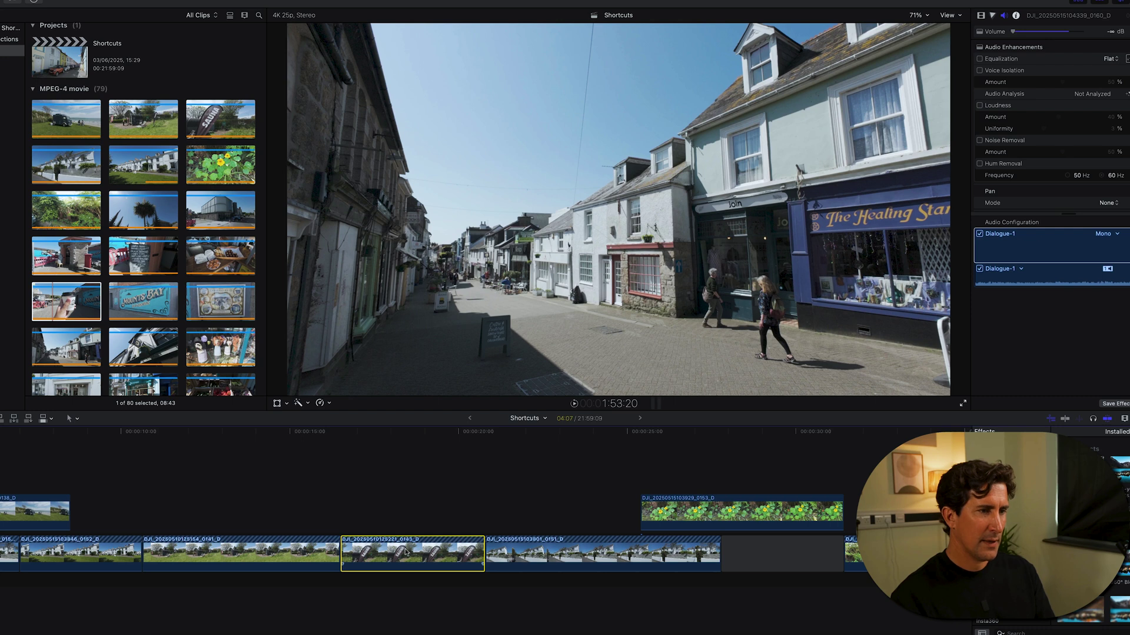
left_click(281, 553)
left_click(549, 555)
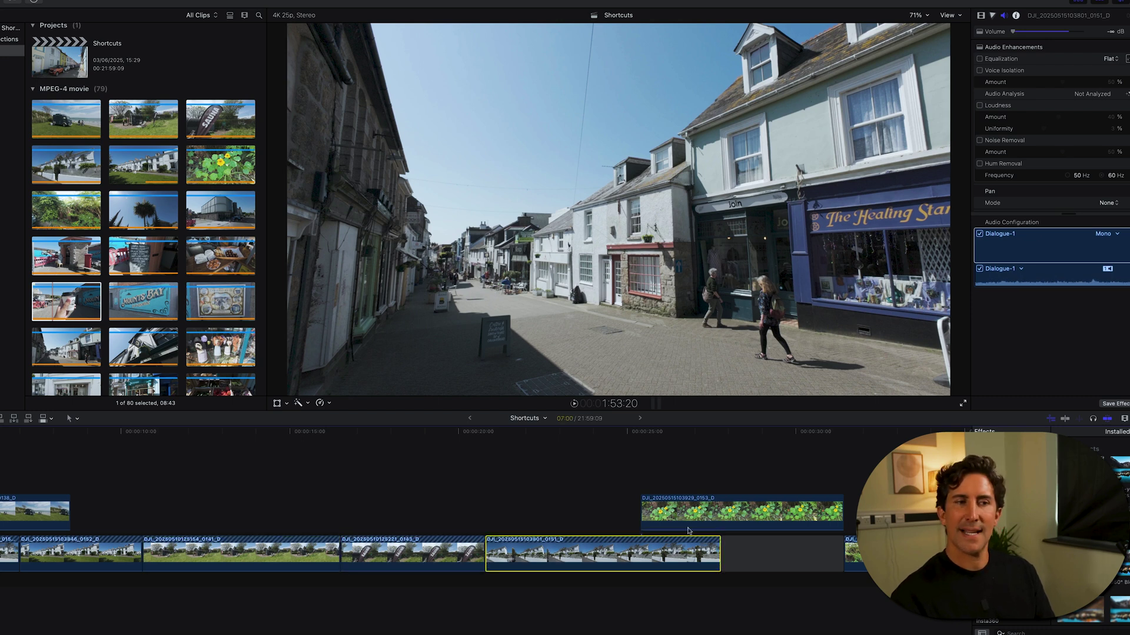
left_click(702, 516)
left_click(412, 553)
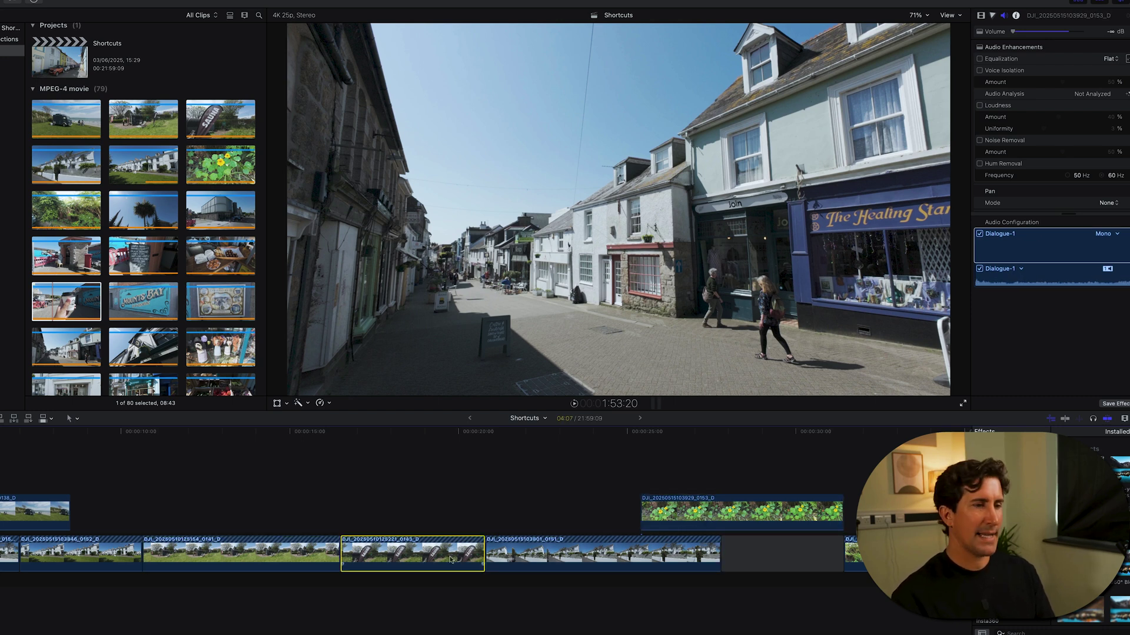
left_click(241, 553)
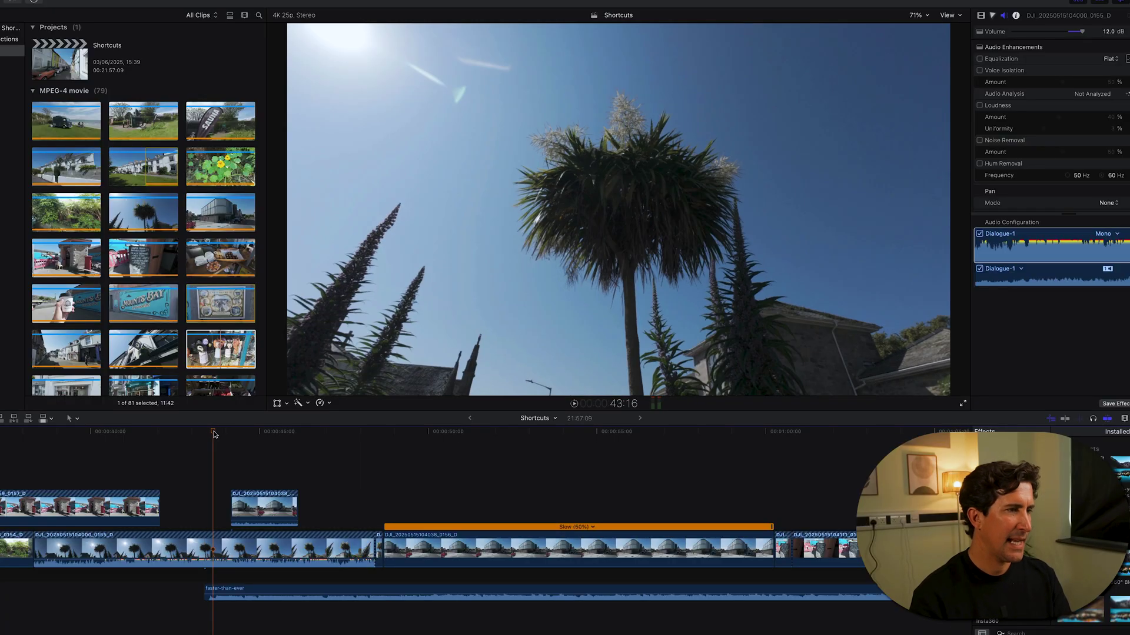
- Play and stop the timeline, then select clip 0155_D and play it back soloed
key("space")
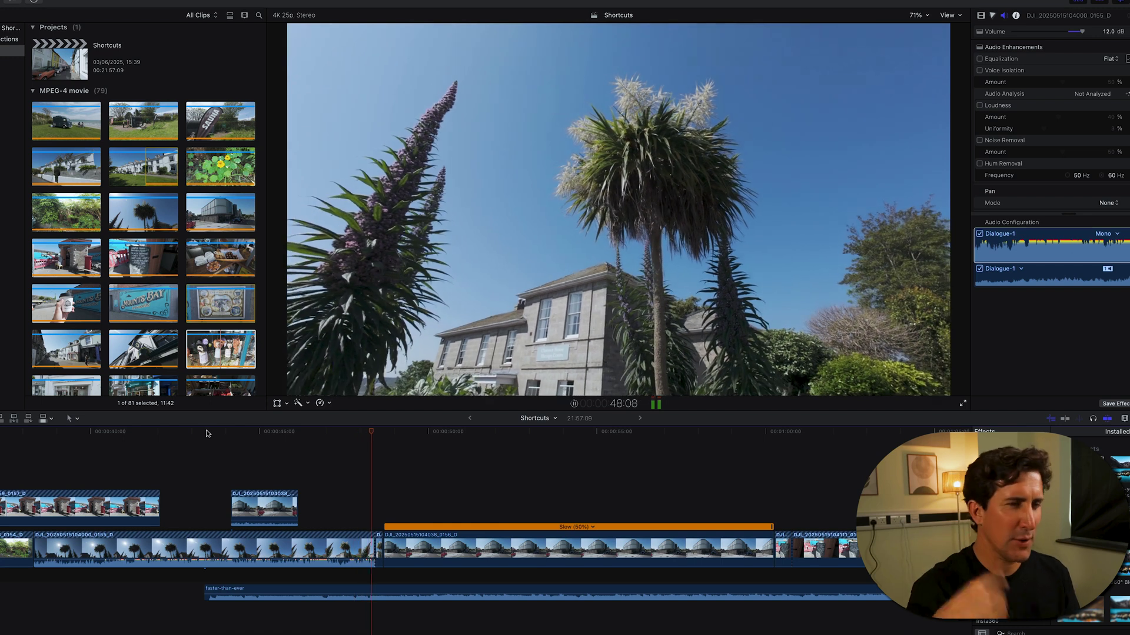
key("space")
left_click(241, 562)
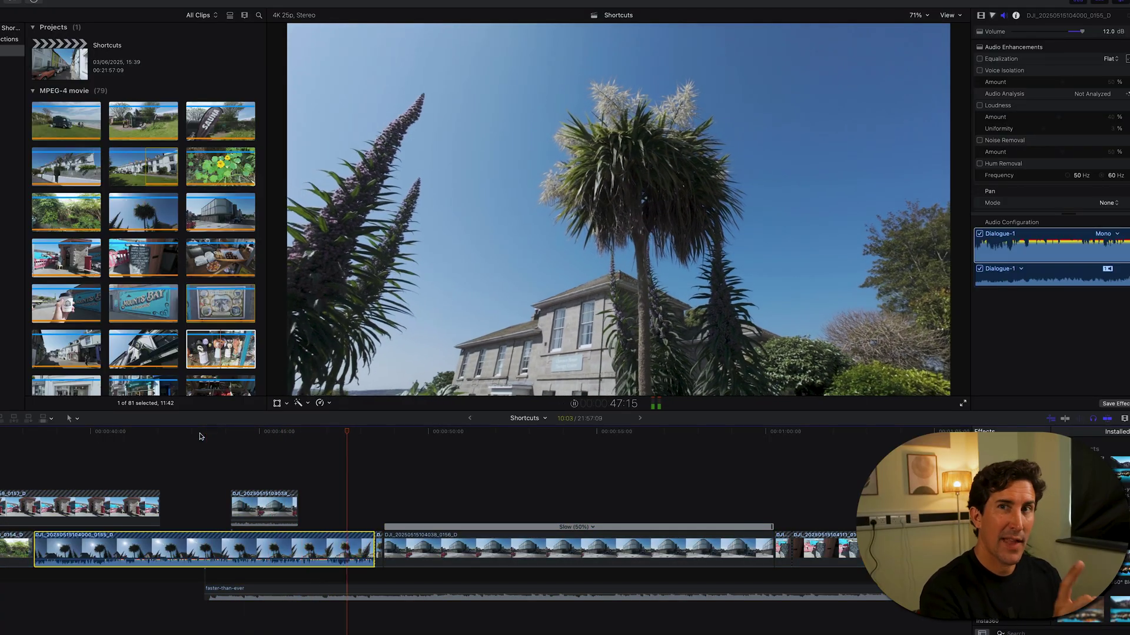
key("space")
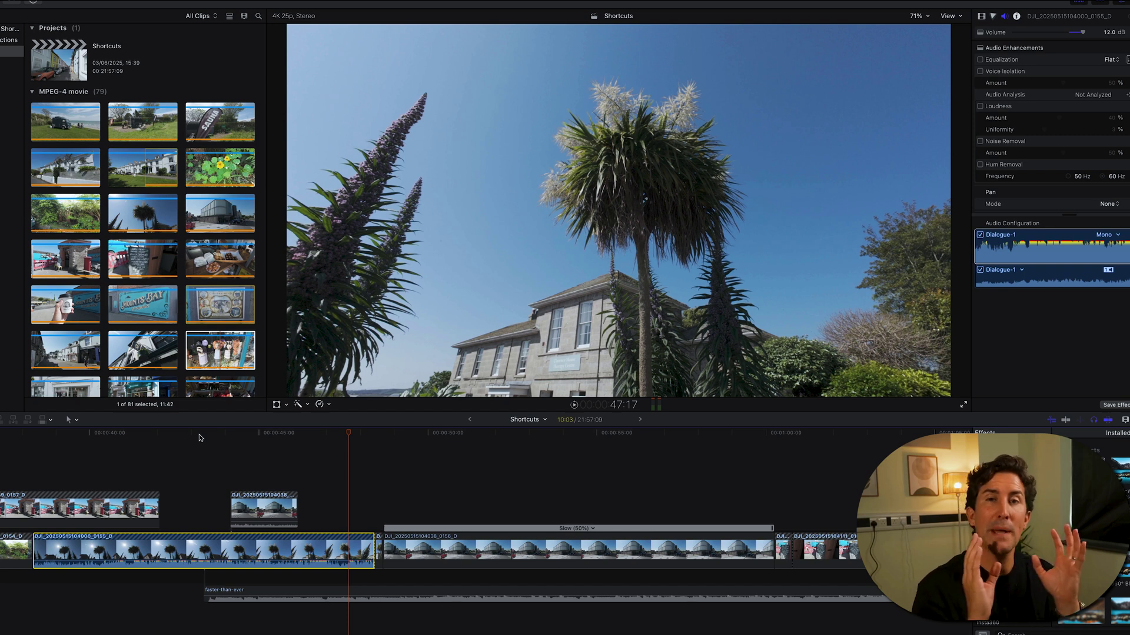